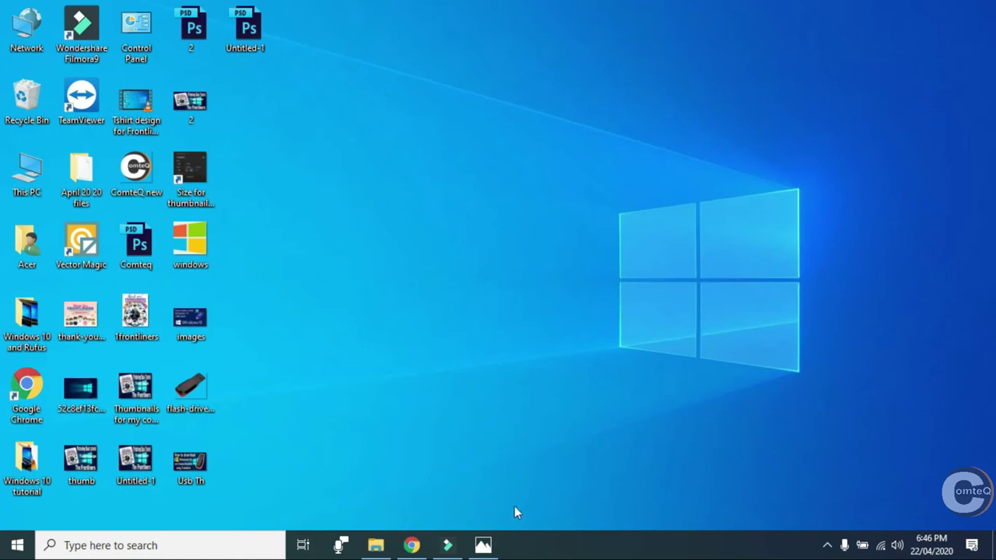
# Step: Preview the finished reference thumbnail, return to the desktop and launch Photoshop
pyautogui.click(483, 545)
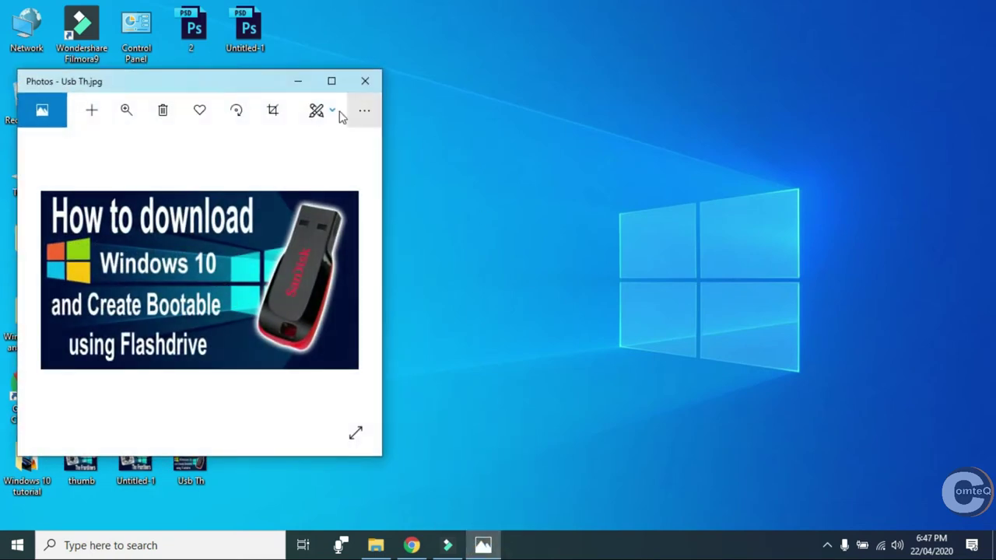
pyautogui.click(298, 81)
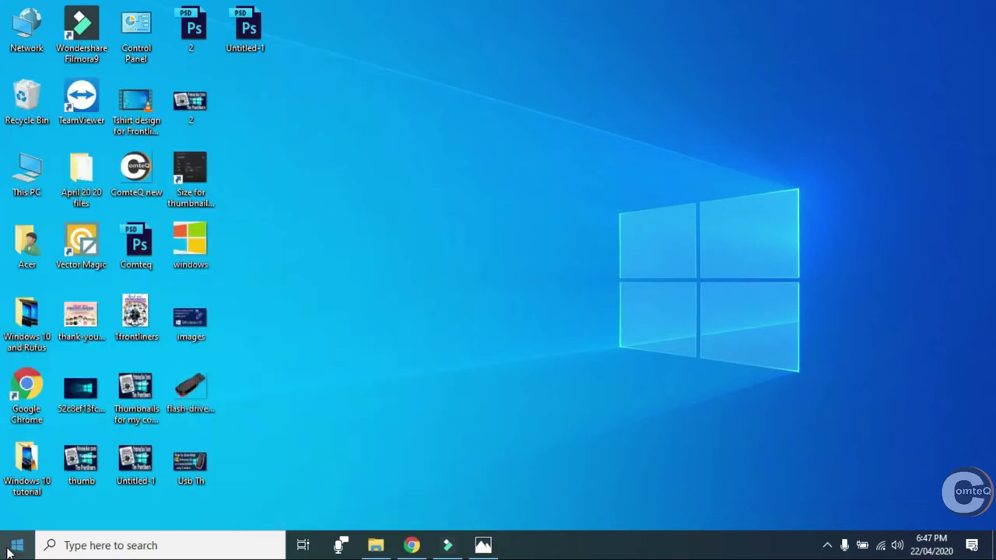
pyautogui.click(15, 546)
pyautogui.click(963, 328)
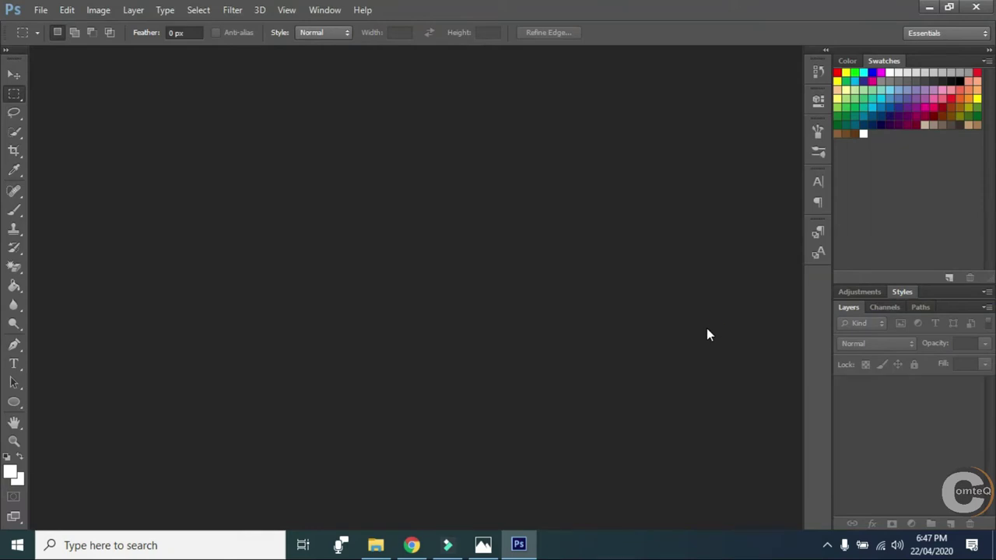
# Step: Create a new document 1920 px wide by 1080 px tall, replacing the 440 × 416 defaults
pyautogui.click(41, 10)
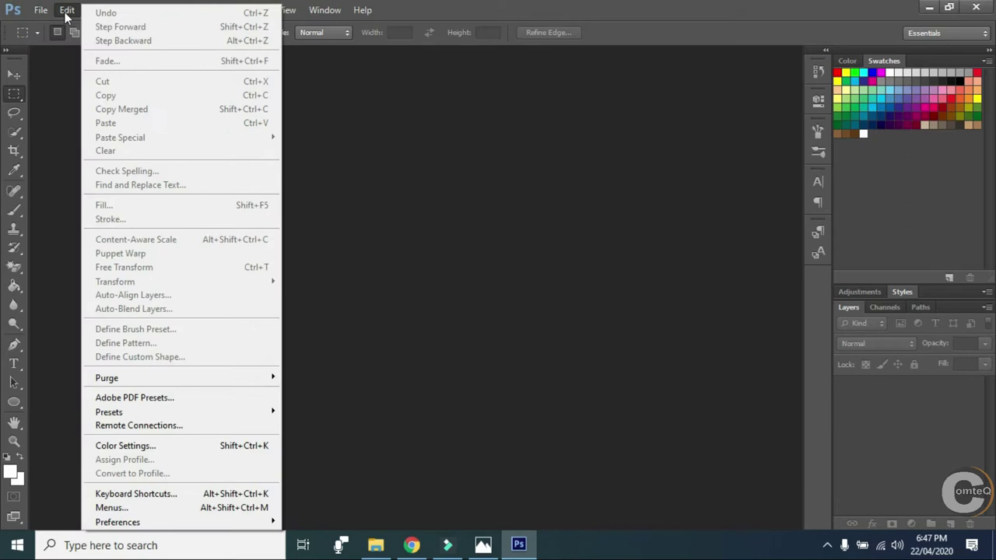
pyautogui.click(29, 24)
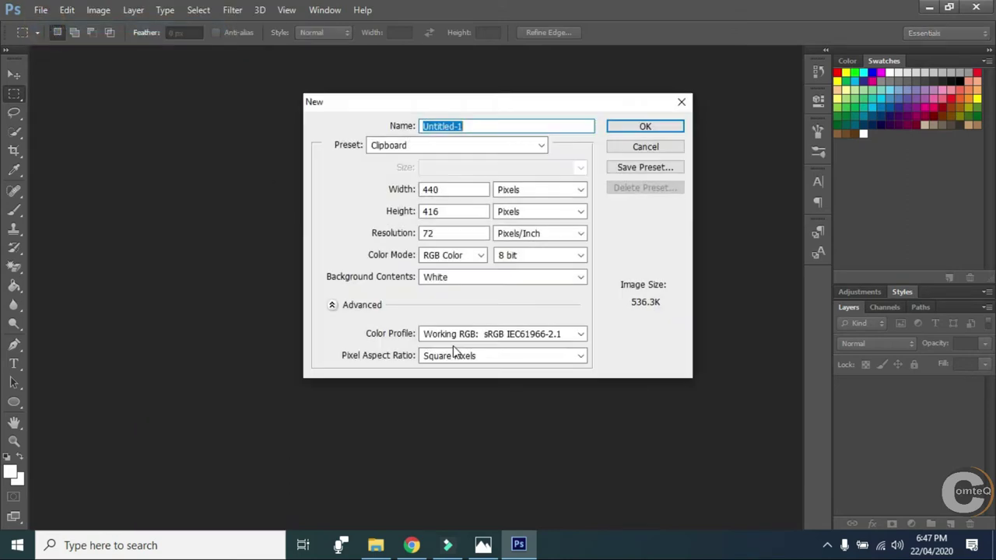
pyautogui.click(448, 192)
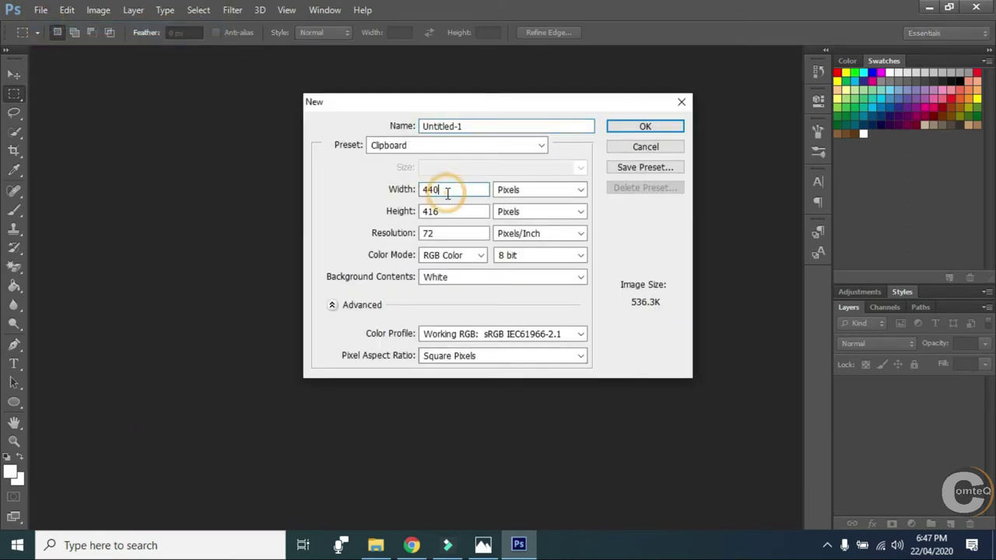
pyautogui.press('BackSpace')
pyautogui.press('BackSpace')
pyautogui.press('BackSpace')
pyautogui.write('1920')
pyautogui.click(455, 211)
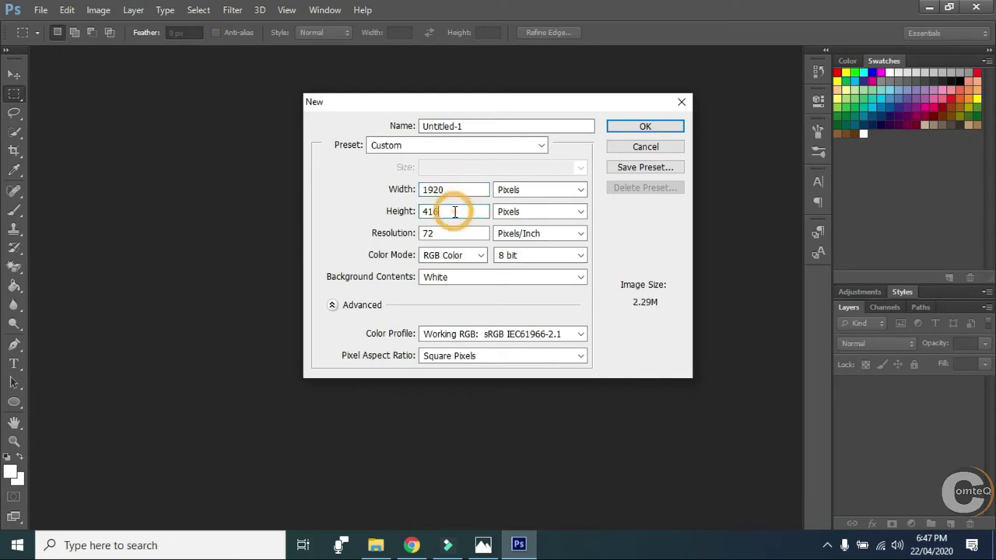
pyautogui.press('BackSpace')
pyautogui.press('BackSpace')
pyautogui.press('BackSpace')
pyautogui.write('1080')
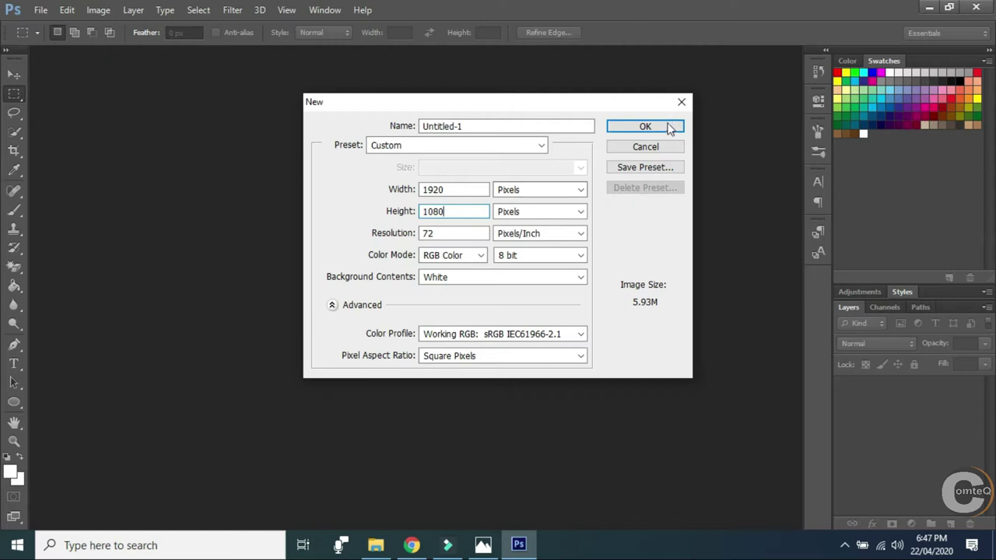
pyautogui.click(661, 130)
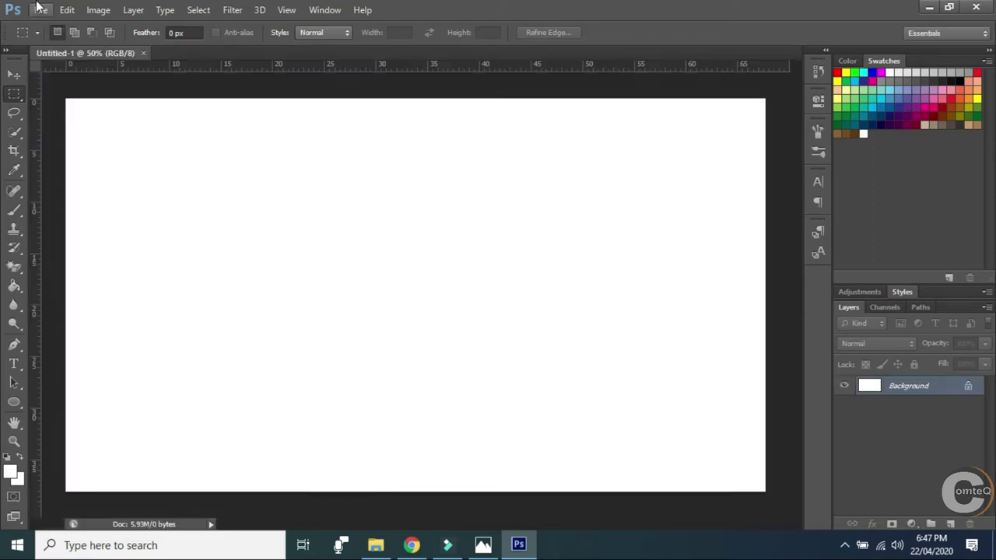
# Step: Drag the blue Windows wallpaper onto the canvas and stretch it to fill 1920 × 1080
pyautogui.click(949, 7)
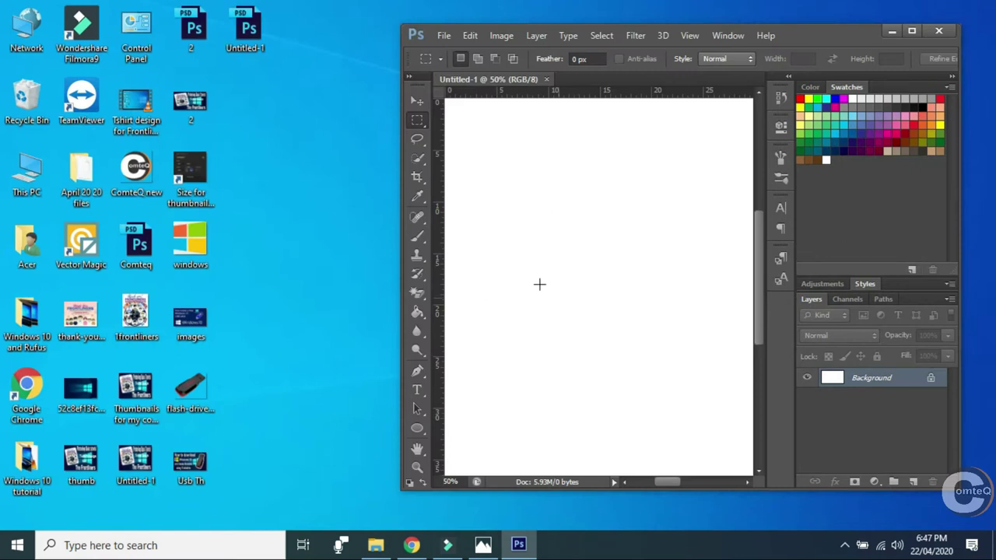
pyautogui.moveTo(73, 392); pyautogui.dragTo(594, 348)
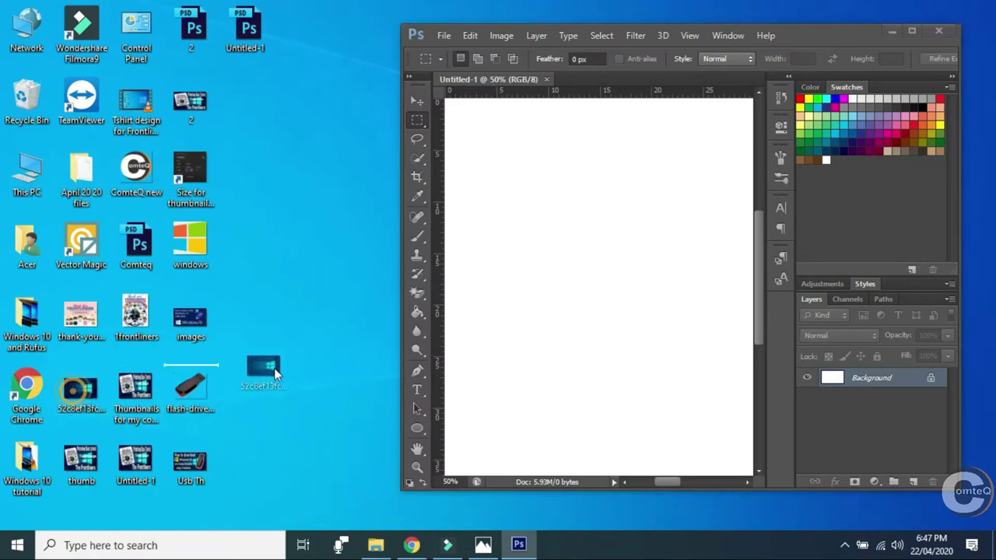
pyautogui.click(911, 31)
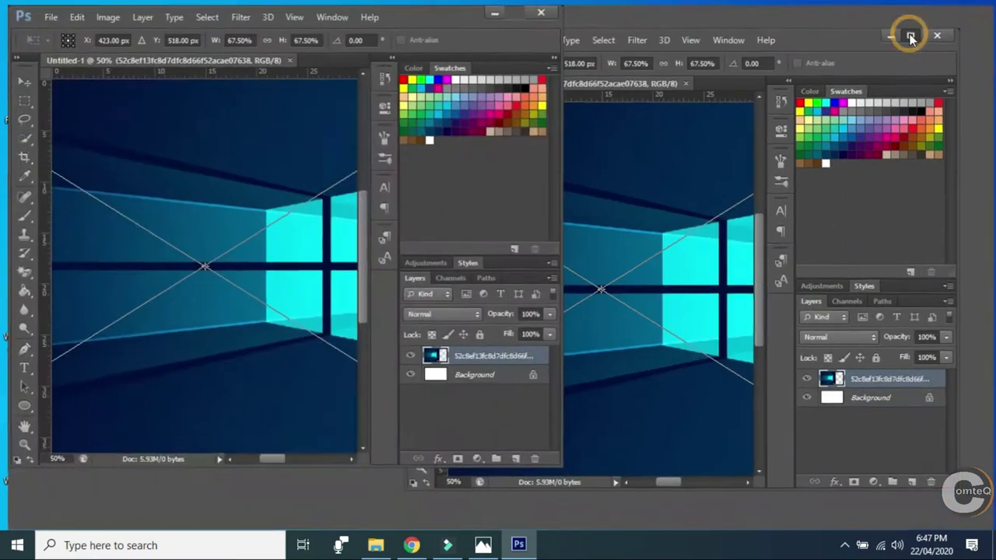
pyautogui.moveTo(476, 289)
pyautogui.mouseDown()
pyautogui.moveTo(643, 301)
pyautogui.moveTo(766, 295)
pyautogui.mouseUp()
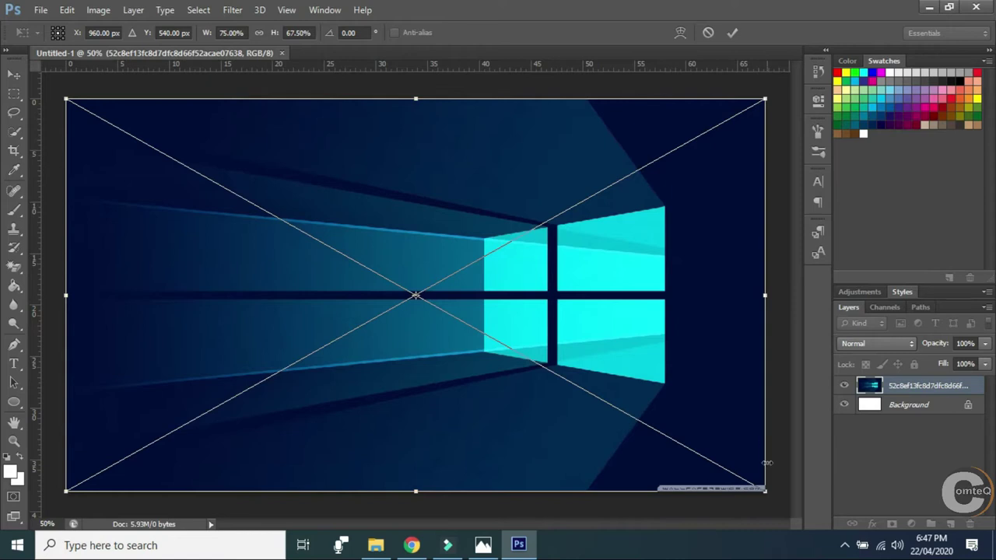
pyautogui.moveTo(765, 491); pyautogui.dragTo(765, 500)
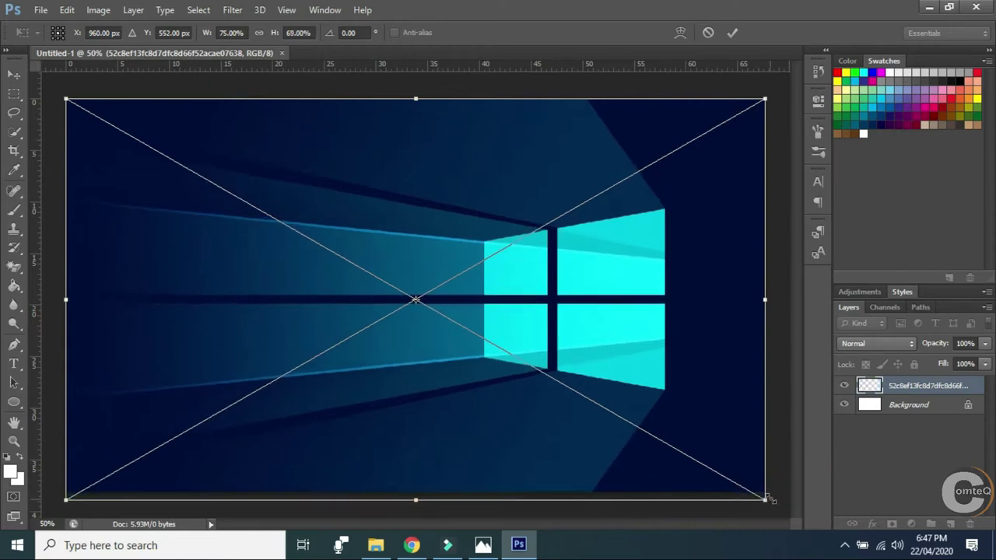
pyautogui.click(733, 32)
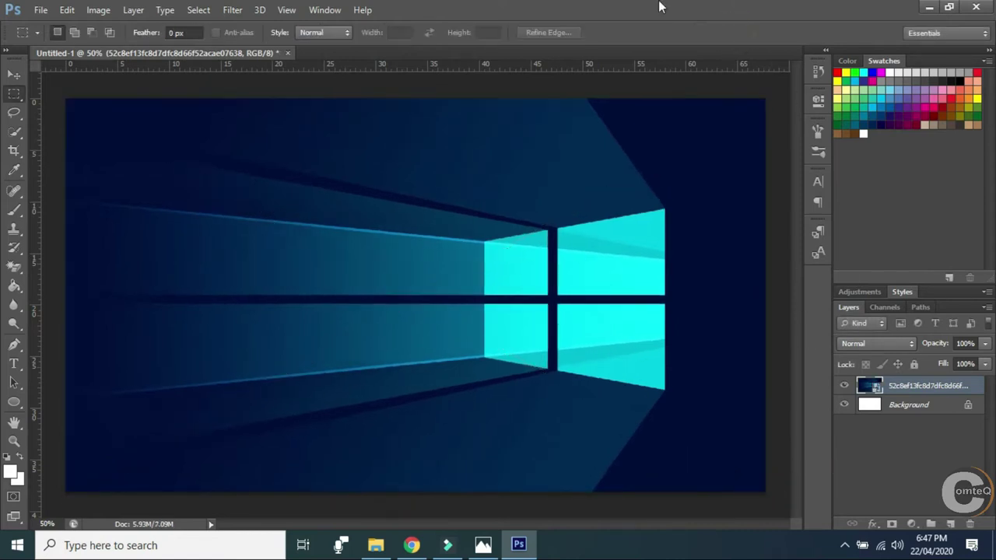
pyautogui.click(949, 6)
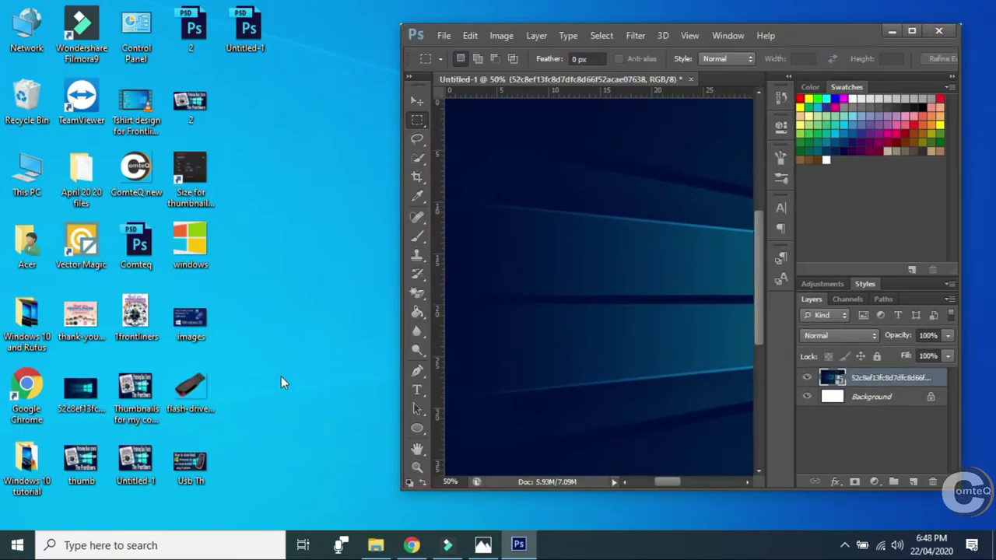
# Step: Place the SanDisk flash drive image, scale it to about 75% and move it right
pyautogui.moveTo(199, 396); pyautogui.dragTo(572, 380)
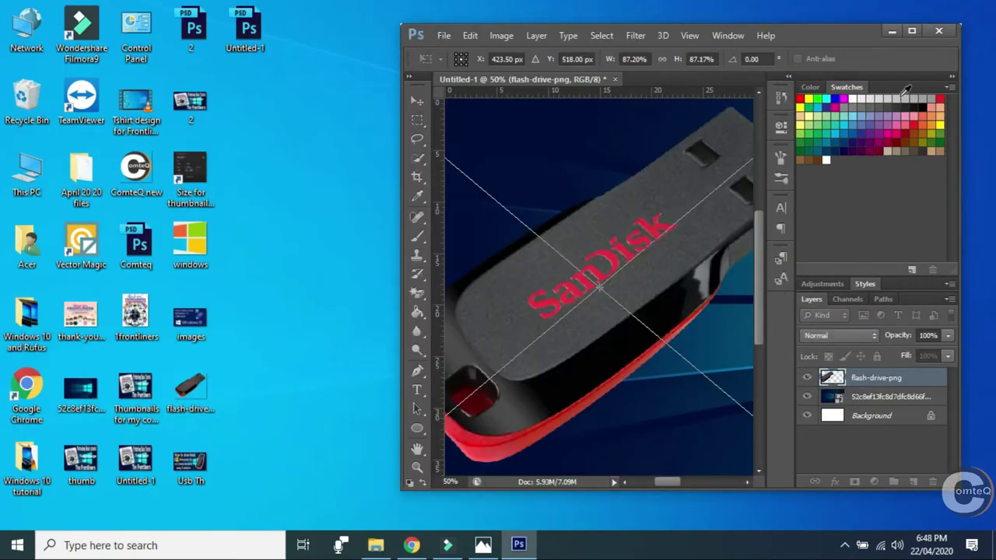
pyautogui.click(913, 31)
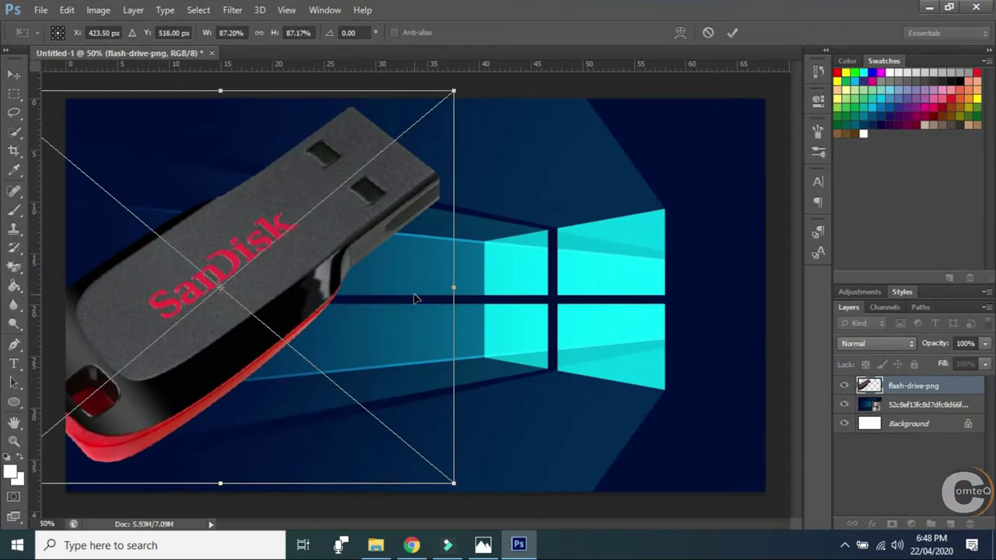
pyautogui.moveTo(301, 287)
pyautogui.mouseDown()
pyautogui.moveTo(654, 258)
pyautogui.moveTo(597, 300)
pyautogui.mouseUp()
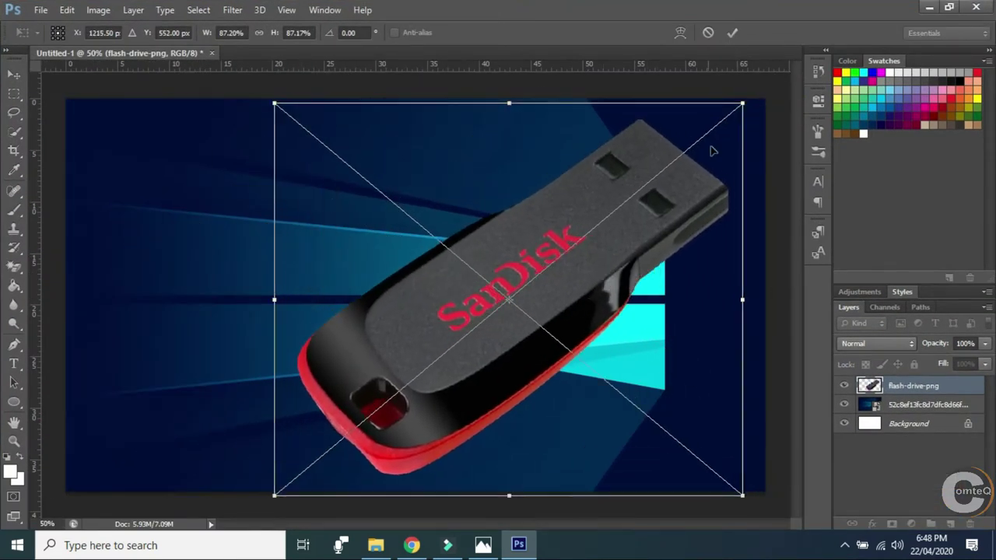
pyautogui.moveTo(745, 103)
pyautogui.mouseDown()
pyautogui.moveTo(678, 153)
pyautogui.moveTo(661, 131)
pyautogui.moveTo(615, 146)
pyautogui.moveTo(486, 87)
pyautogui.mouseUp()
pyautogui.moveTo(495, 257)
pyautogui.mouseDown()
pyautogui.moveTo(695, 241)
pyautogui.moveTo(695, 227)
pyautogui.mouseUp()
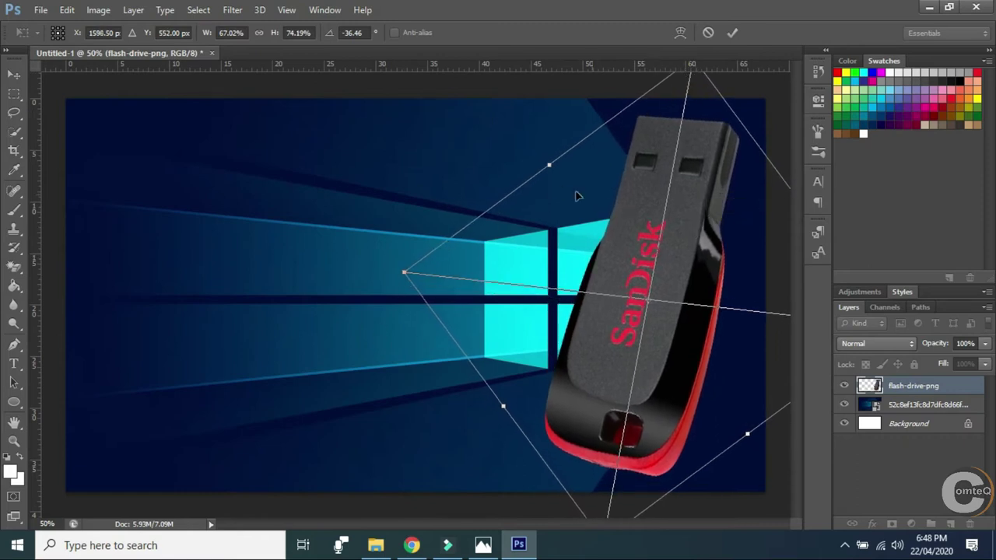
pyautogui.click(732, 33)
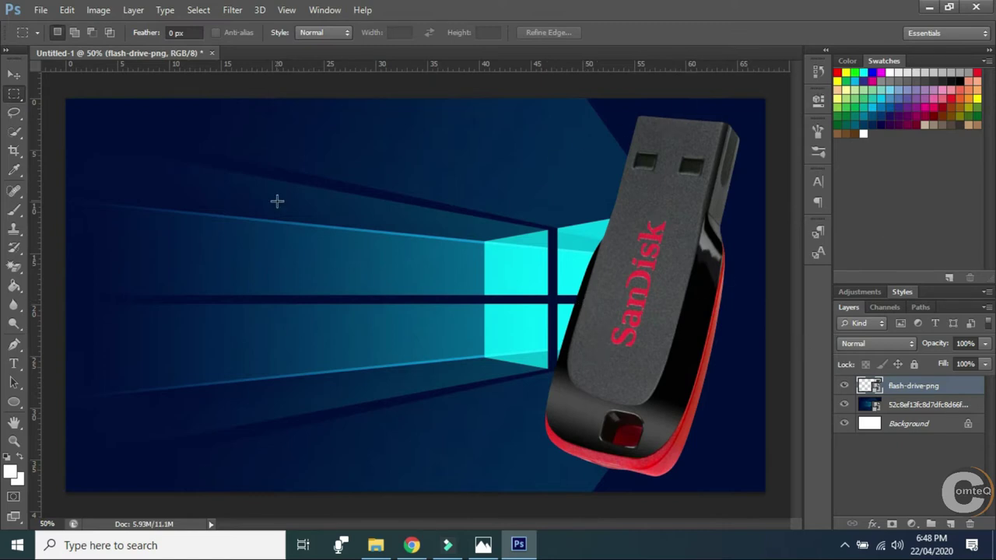
pyautogui.click(948, 7)
# Step: Place the Windows logo image on the canvas and enlarge it to about 170%
pyautogui.click(281, 381)
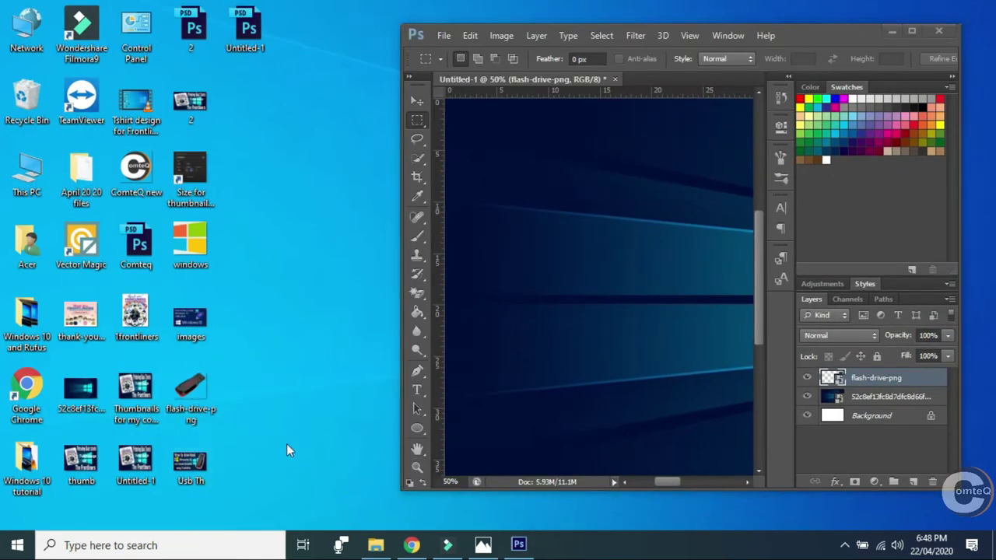
pyautogui.moveTo(184, 247); pyautogui.dragTo(542, 313)
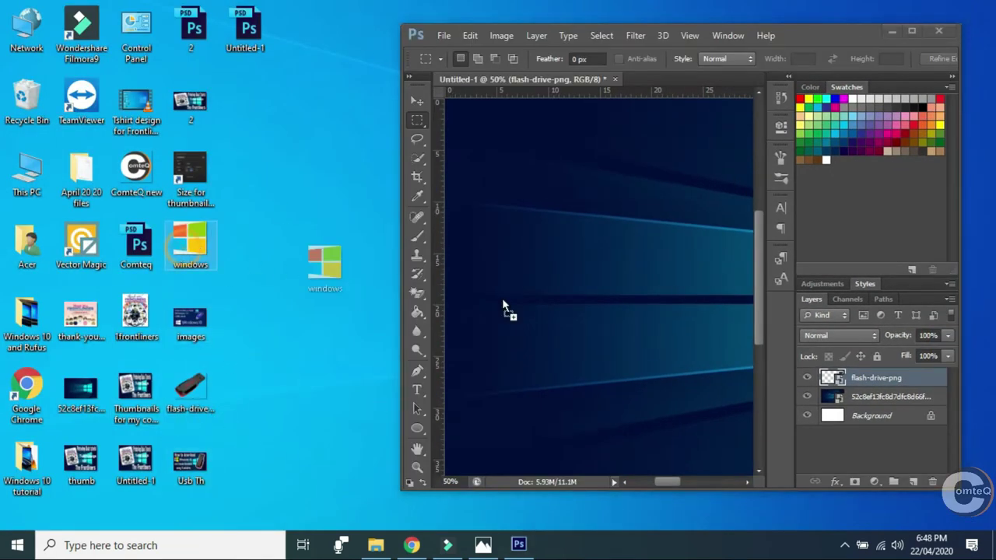
pyautogui.click(912, 34)
pyautogui.moveTo(244, 316); pyautogui.dragTo(277, 348)
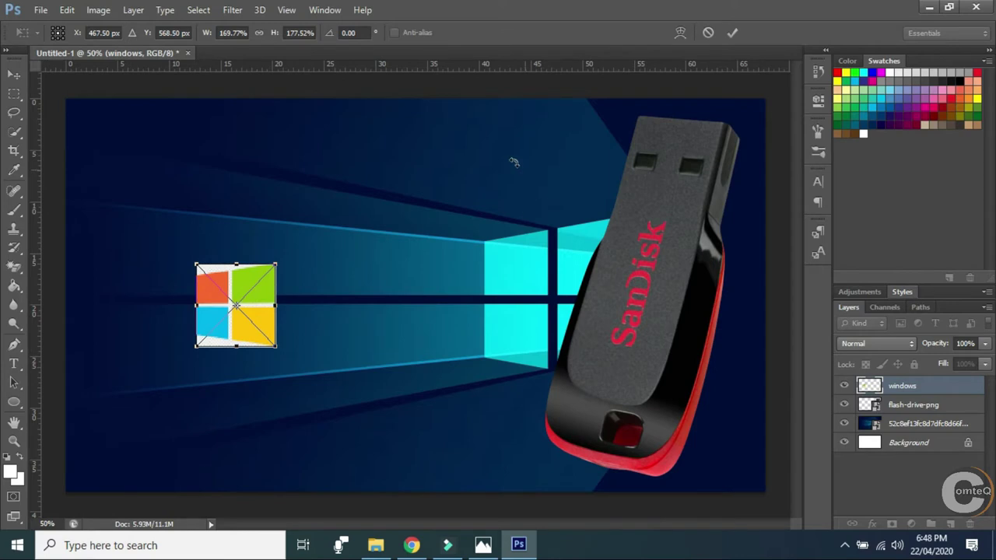
pyautogui.click(732, 32)
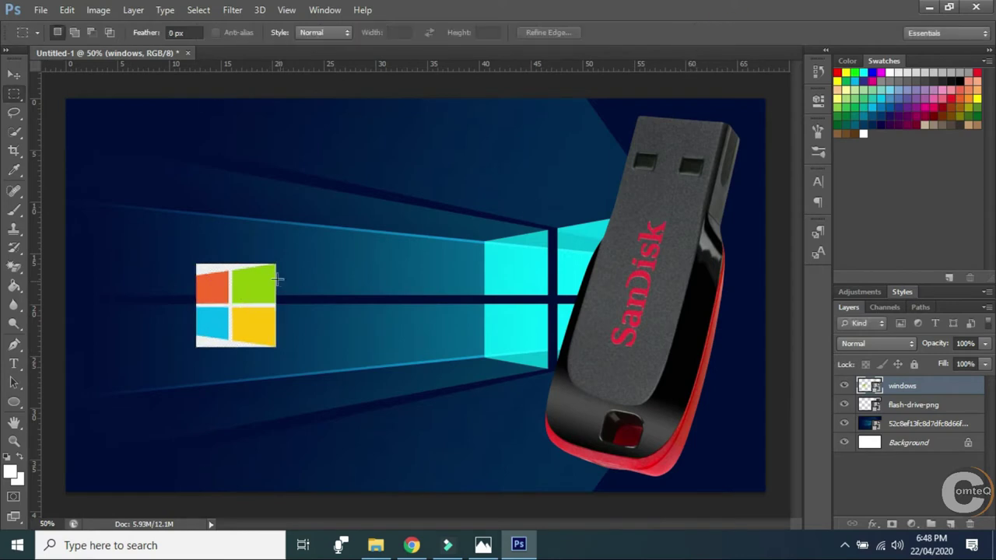
# Step: Rasterize the logo layer and delete its white background using the Magic Wand
pyautogui.click(14, 267)
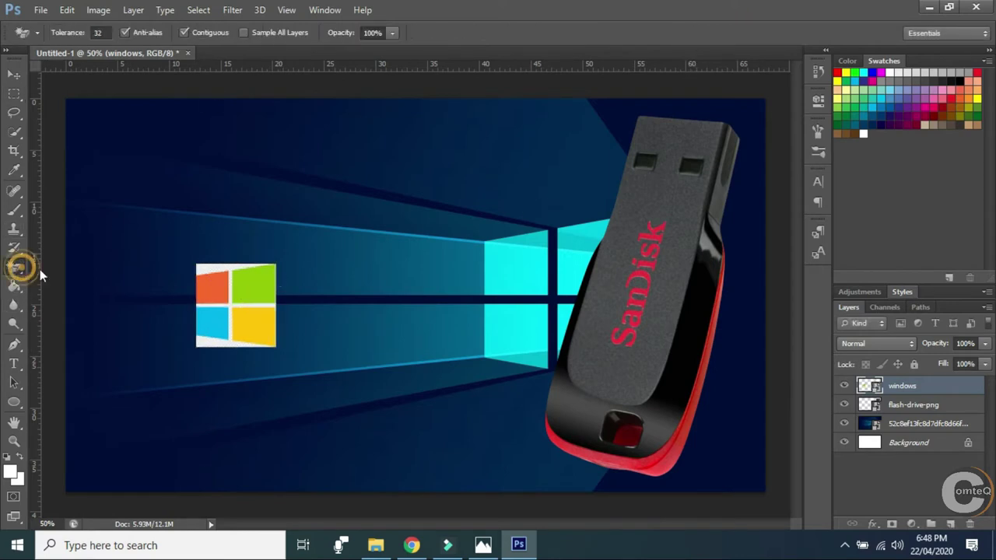
pyautogui.click(227, 274)
pyautogui.click(469, 220)
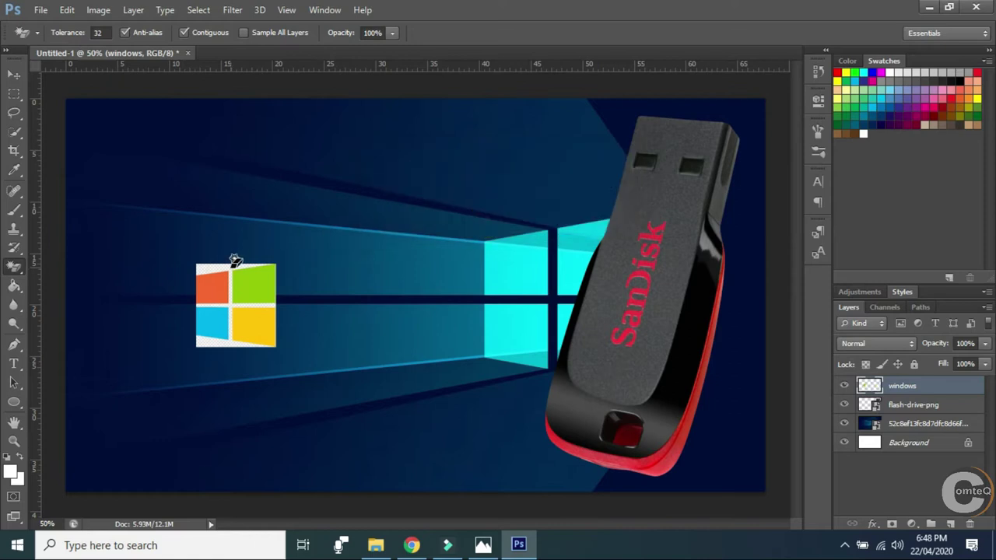
pyautogui.click(231, 268)
pyautogui.press('Delete')
# Step: Move the Windows logo to the left and apply its transformation
pyautogui.click(14, 74)
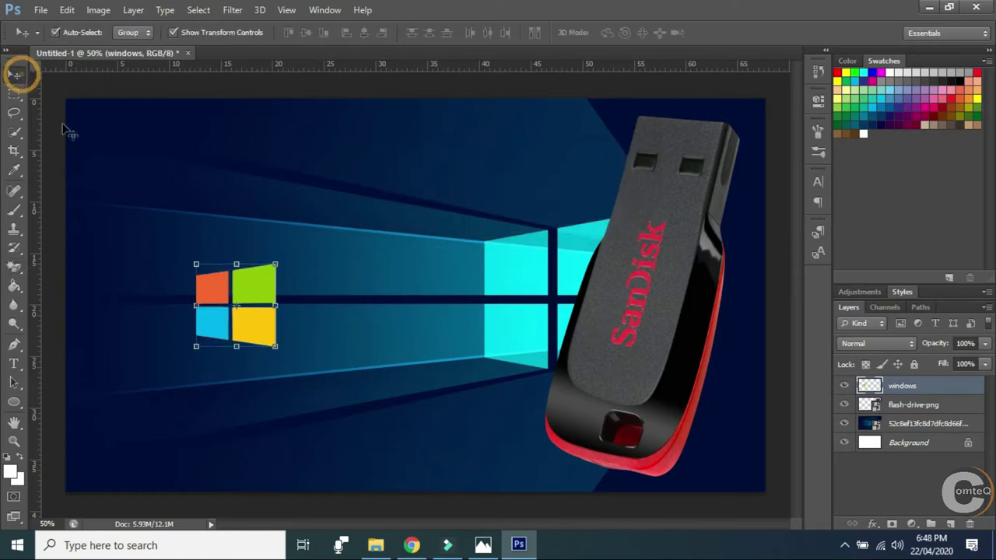
pyautogui.moveTo(265, 327)
pyautogui.mouseDown()
pyautogui.moveTo(166, 317)
pyautogui.moveTo(179, 319)
pyautogui.mouseUp()
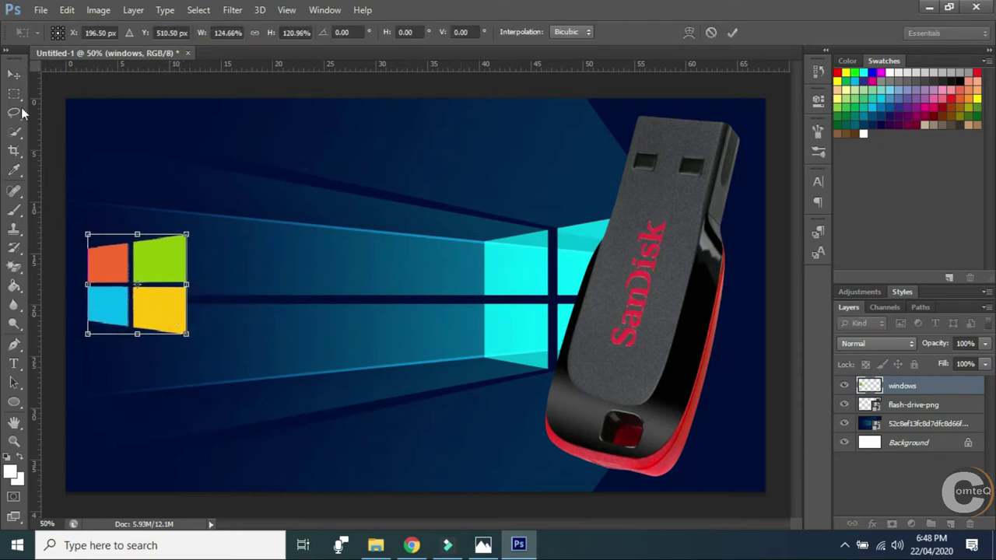
pyautogui.click(14, 74)
pyautogui.click(435, 204)
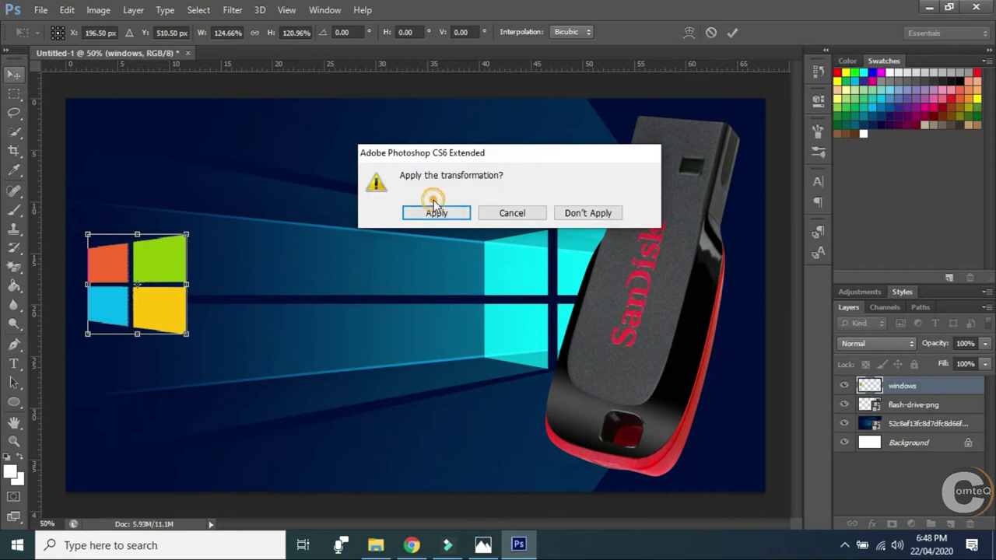
pyautogui.click(14, 364)
# Step: Type 'How to download' near the top-left, checking the reference thumbnail, and commit it
pyautogui.click(201, 161)
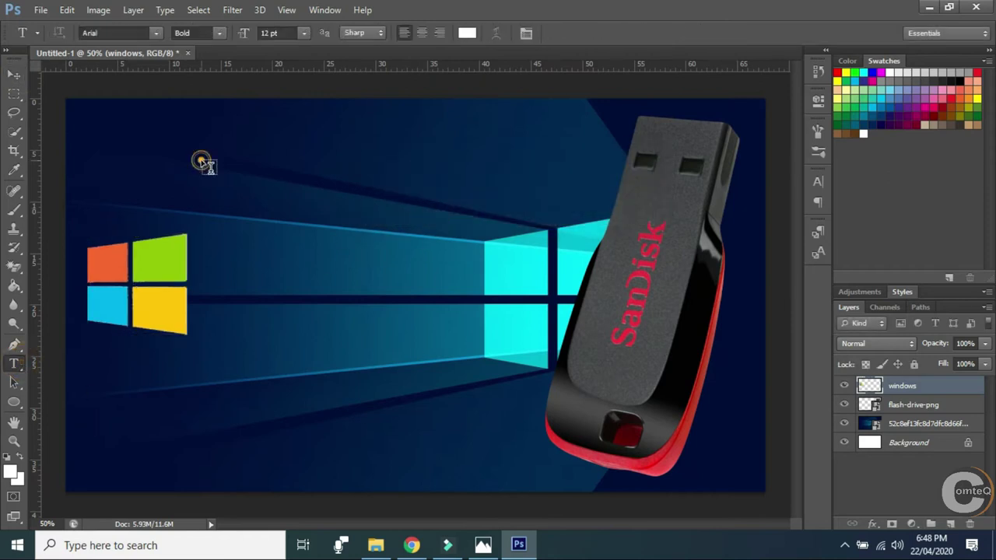
pyautogui.click(483, 545)
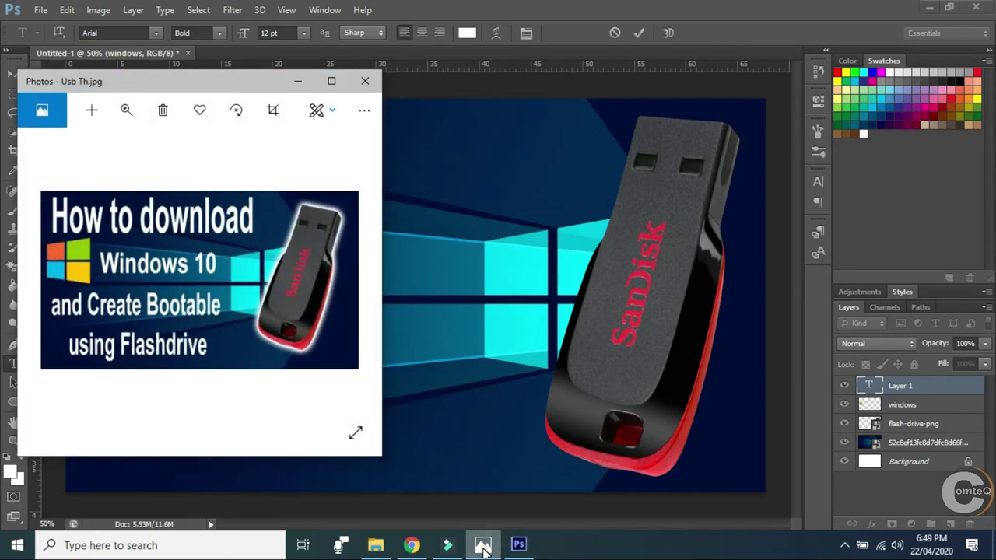
pyautogui.click(483, 546)
pyautogui.write('How to download')
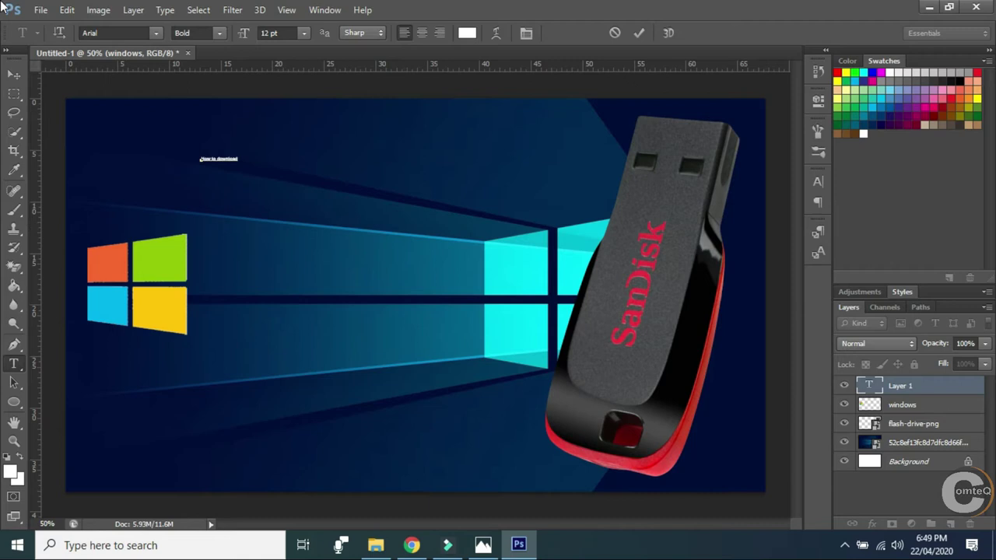
pyautogui.click(14, 74)
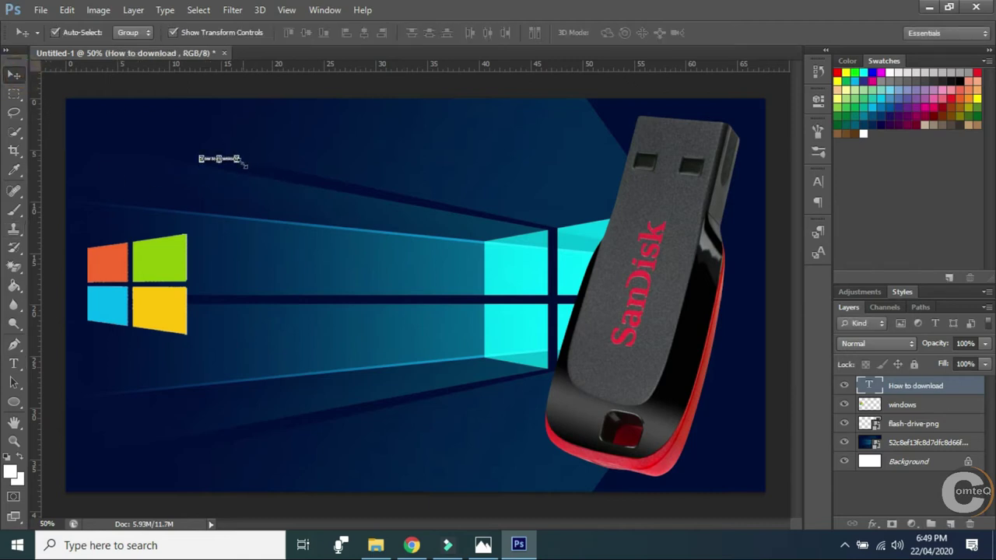
# Step: Scale the 'How to download' title up and position it across the top-left
pyautogui.click(235, 166)
pyautogui.click(236, 168)
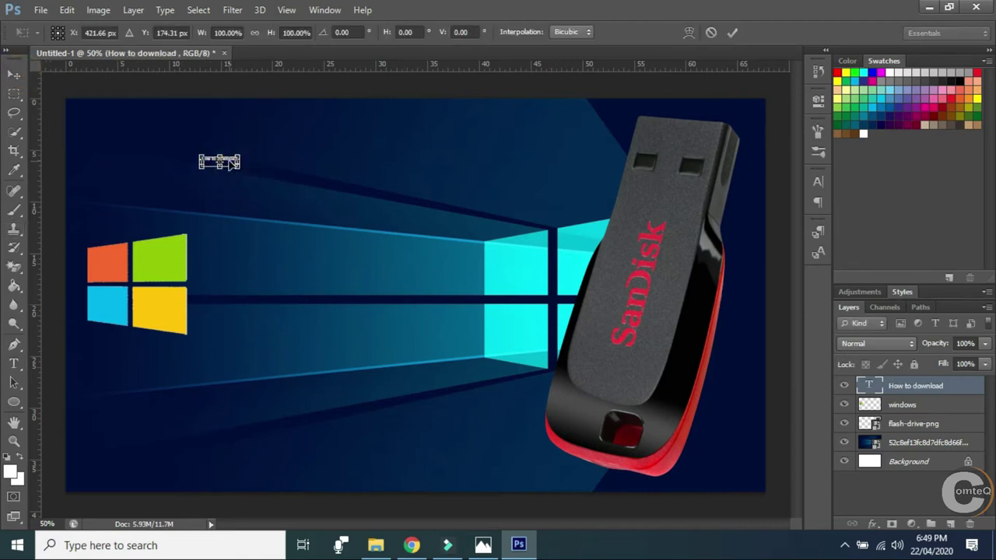
pyautogui.moveTo(241, 167); pyautogui.dragTo(541, 286)
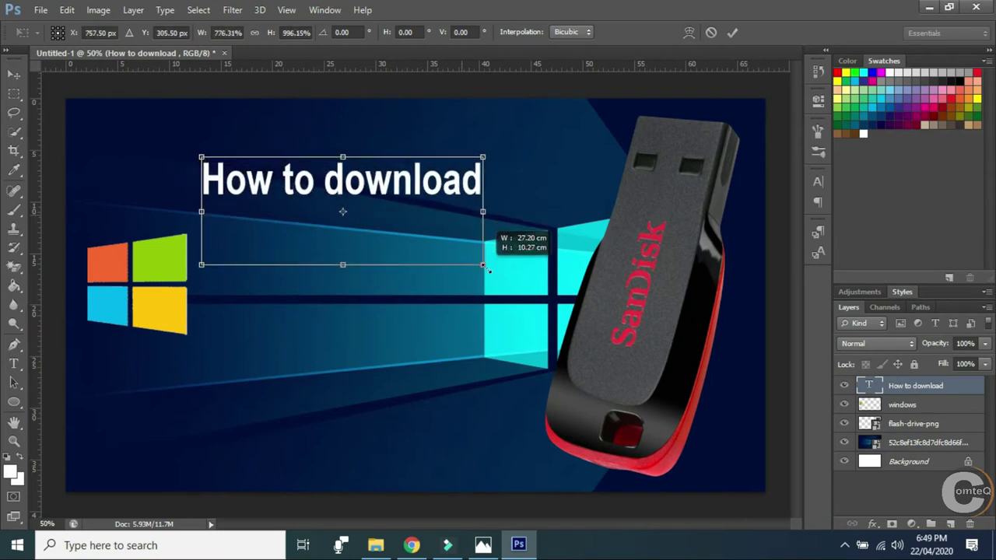
pyautogui.moveTo(542, 286); pyautogui.dragTo(613, 359)
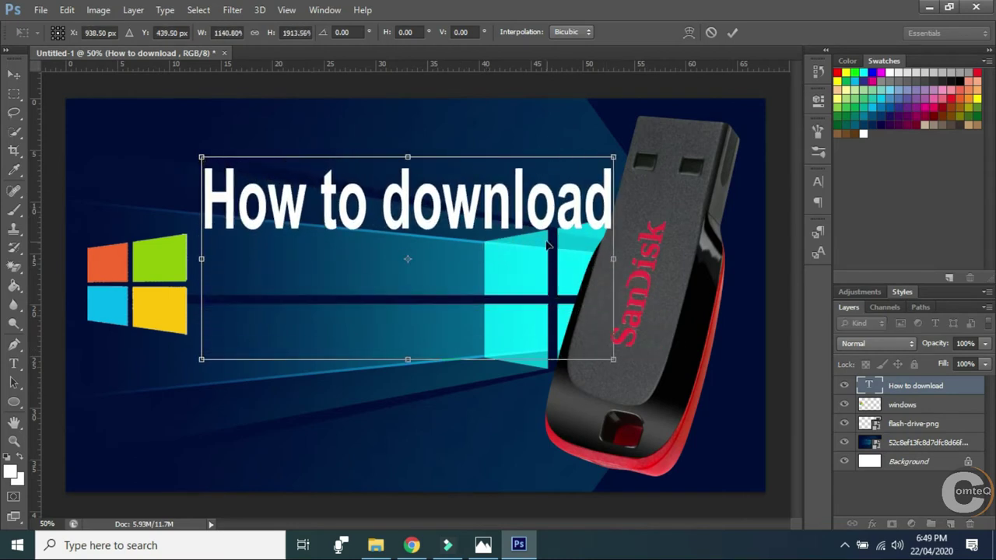
pyautogui.moveTo(543, 223); pyautogui.dragTo(431, 185)
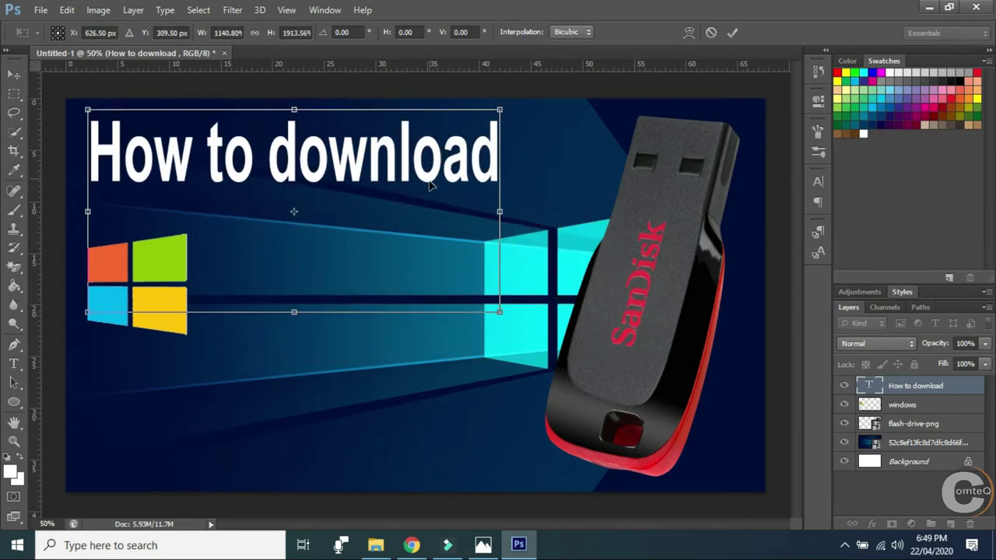
pyautogui.moveTo(502, 312); pyautogui.dragTo(544, 346)
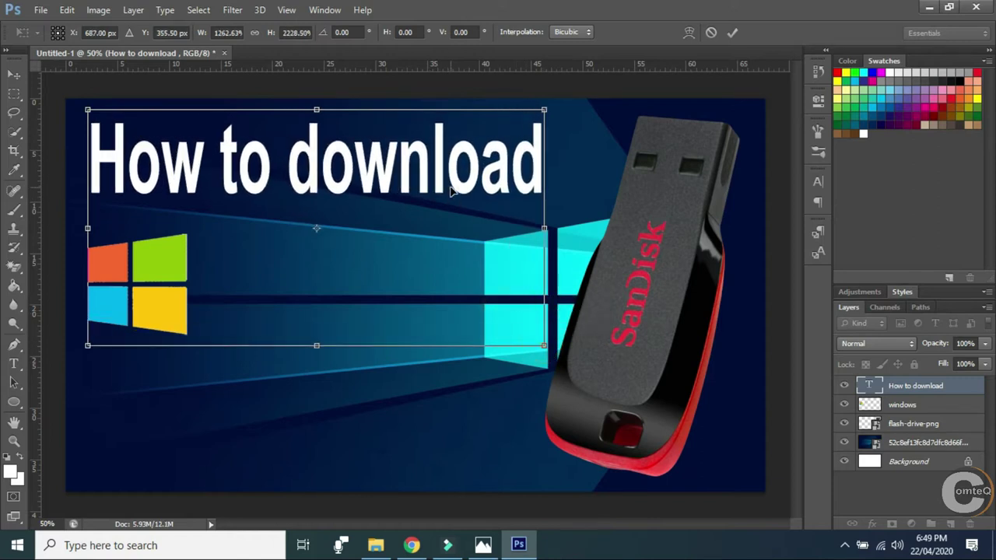
pyautogui.moveTo(452, 189); pyautogui.dragTo(444, 178)
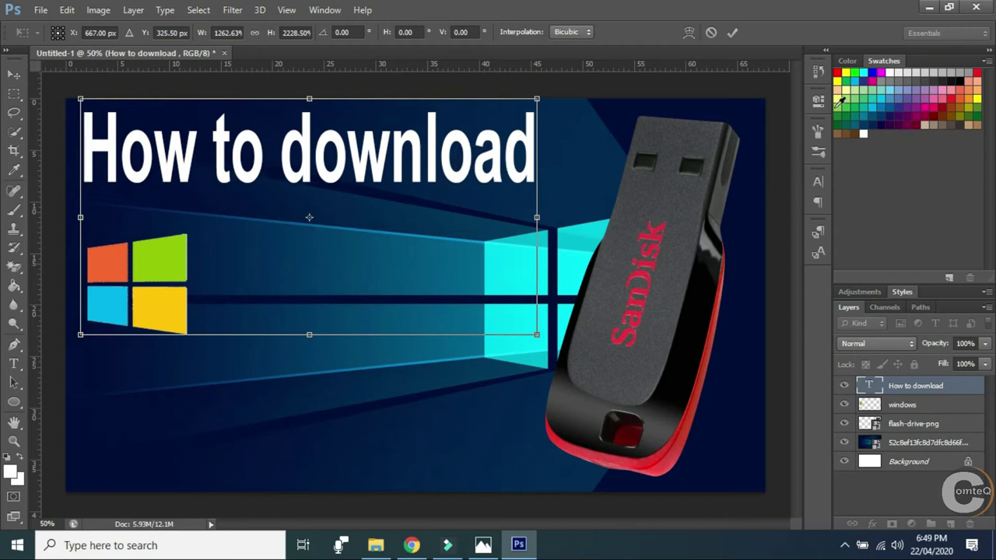
pyautogui.click(734, 32)
# Step: Move the Windows logo up to sit beneath the title
pyautogui.click(446, 292)
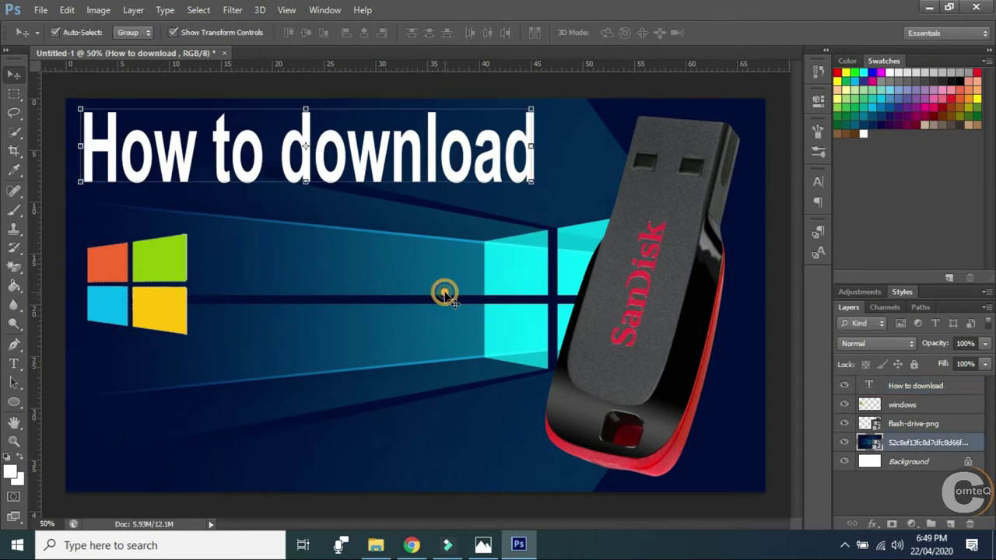
pyautogui.click(470, 166)
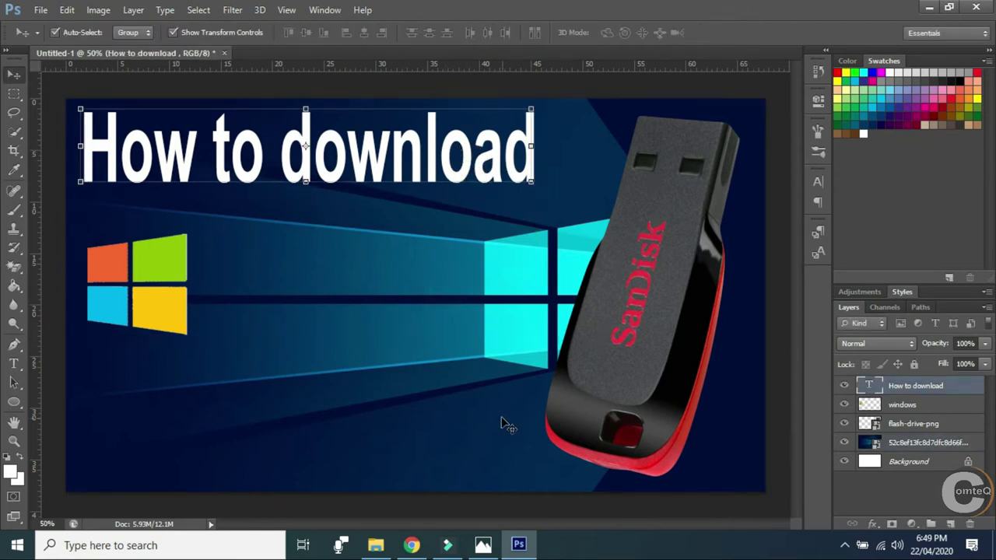
pyautogui.click(178, 272)
pyautogui.moveTo(178, 273); pyautogui.dragTo(169, 249)
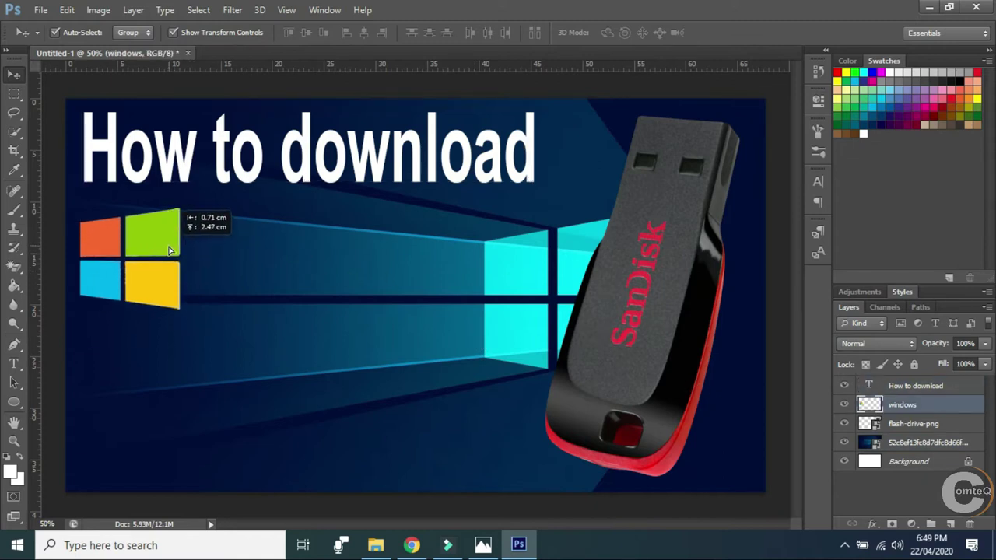
# Step: Stretch the 'How to download' title taller and commit it
pyautogui.click(397, 339)
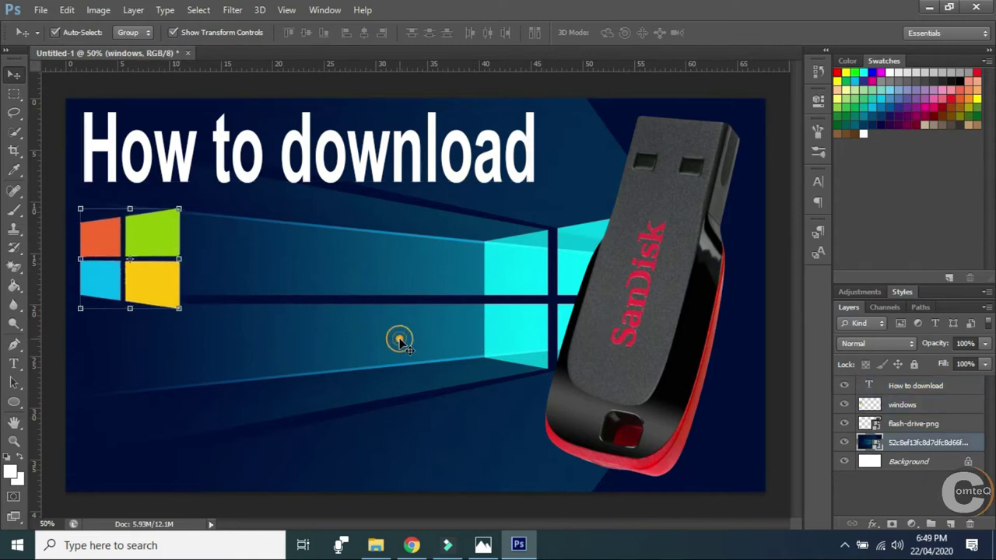
pyautogui.click(380, 149)
pyautogui.moveTo(306, 180); pyautogui.dragTo(309, 191)
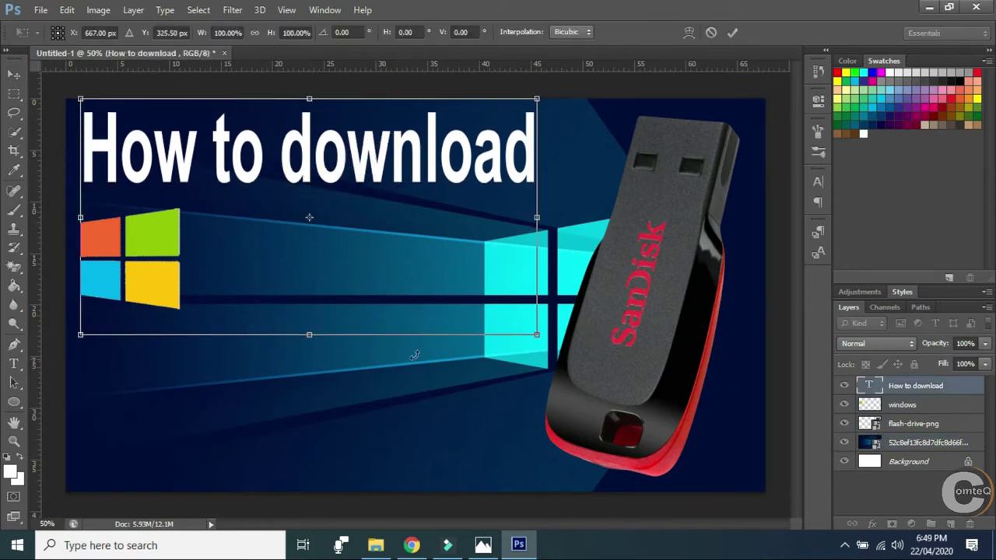
pyautogui.moveTo(315, 330); pyautogui.dragTo(310, 349)
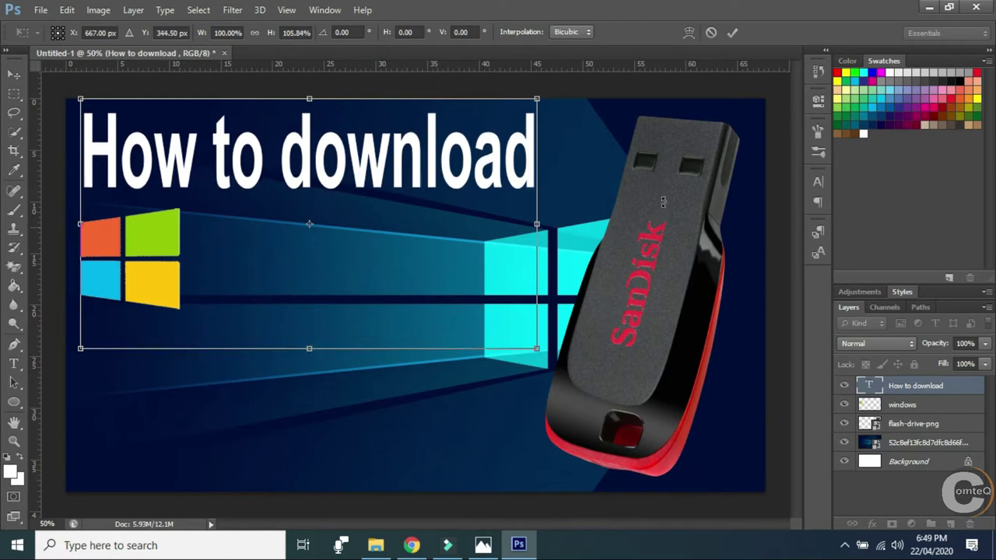
pyautogui.click(732, 31)
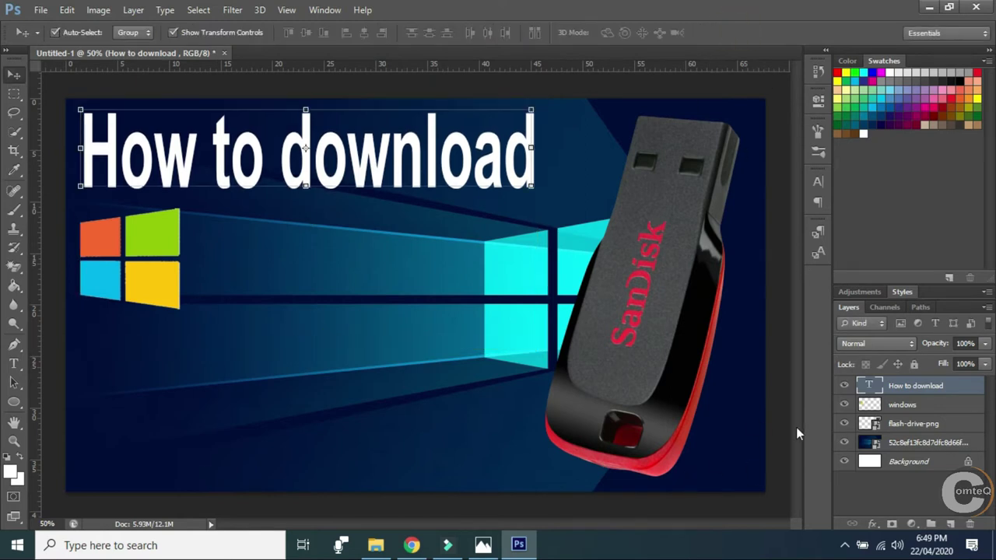
# Step: Inspect the title layer's options and character settings (bold white Arial, about 283 pt)
pyautogui.click(736, 428)
pyautogui.click(456, 163)
pyautogui.rightClick(909, 388)
pyautogui.click(536, 383)
pyautogui.click(818, 183)
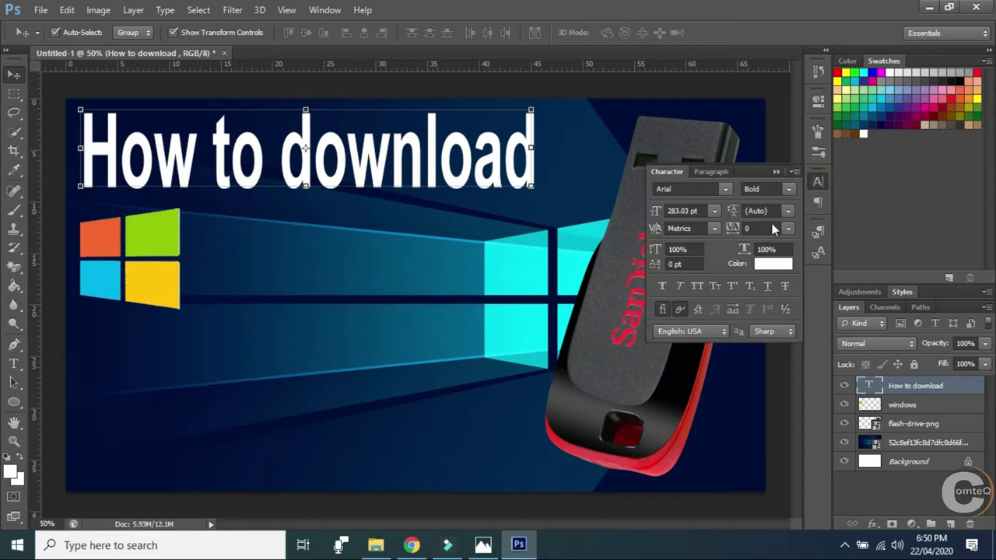
pyautogui.click(811, 185)
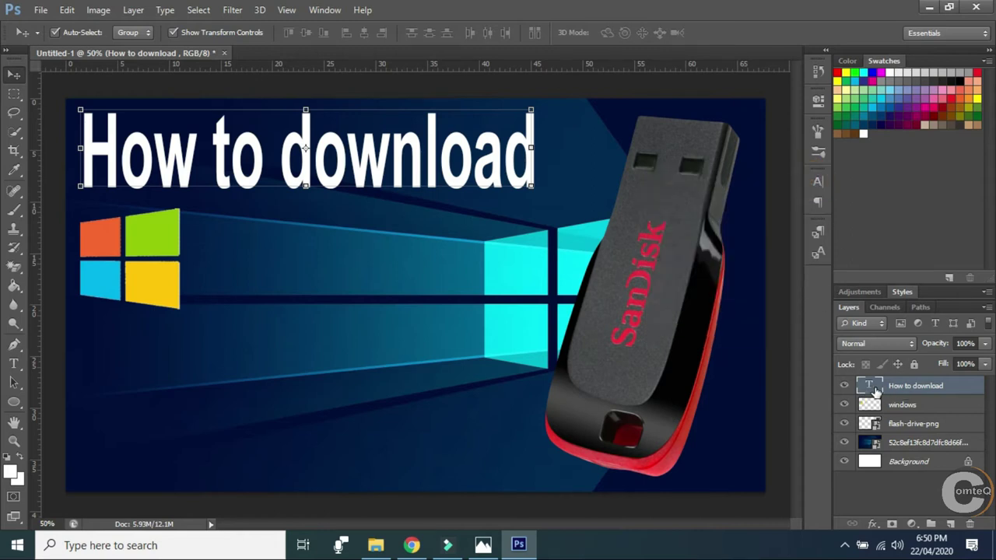
# Step: Duplicate the title layer, move the copy to the lower left and retype it as 'Windows 10'
pyautogui.rightClick(877, 390)
pyautogui.click(899, 382)
pyautogui.rightClick(905, 387)
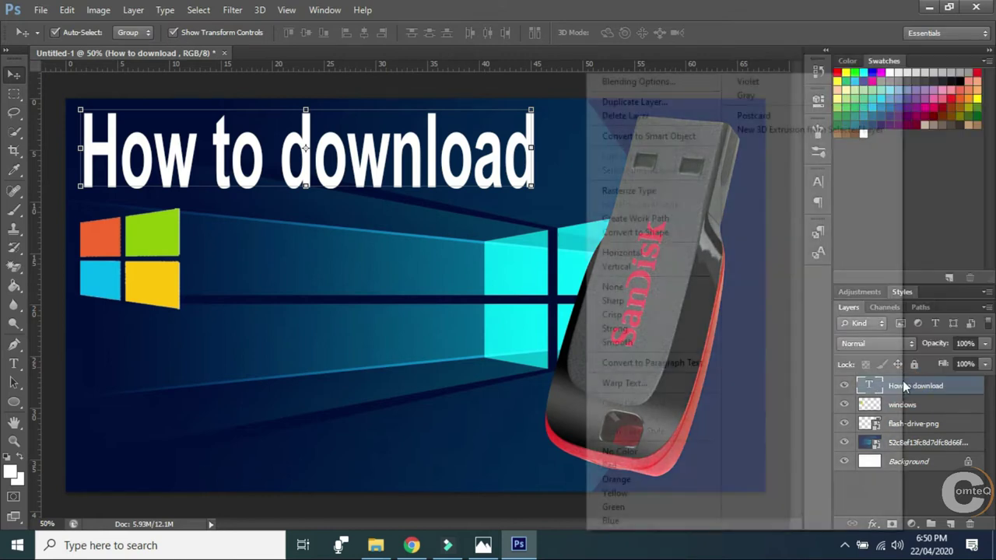
pyautogui.click(658, 102)
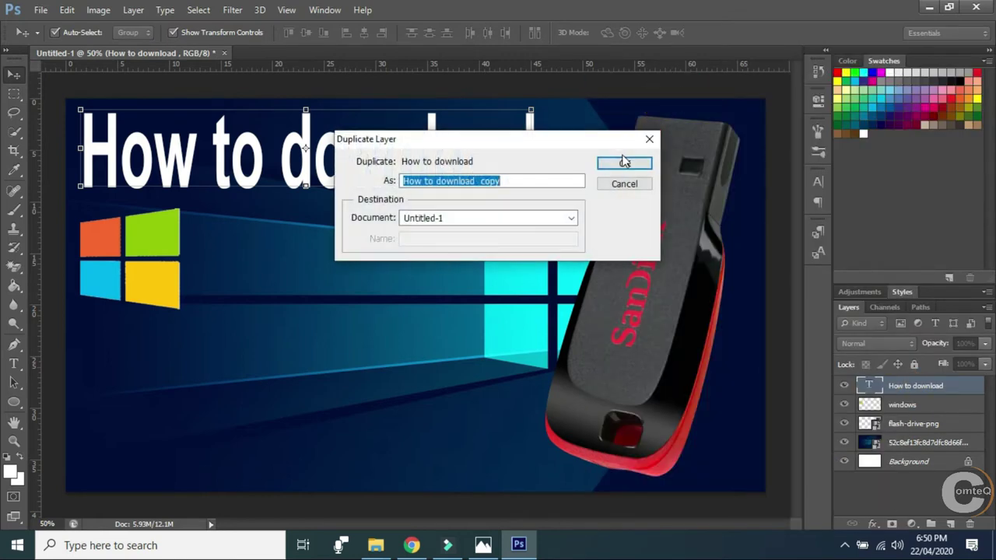
pyautogui.click(624, 162)
pyautogui.moveTo(379, 358); pyautogui.dragTo(423, 396)
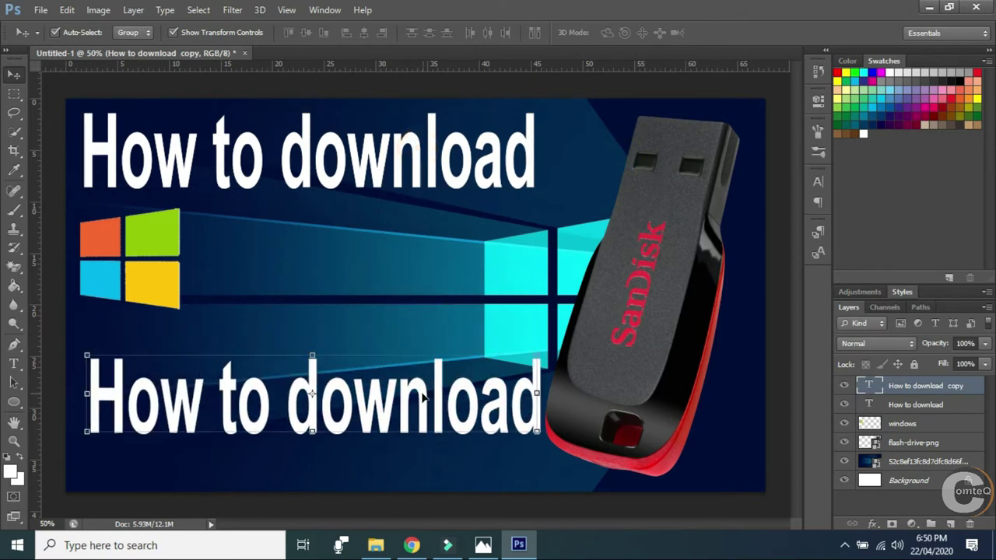
pyautogui.doubleClick(867, 392)
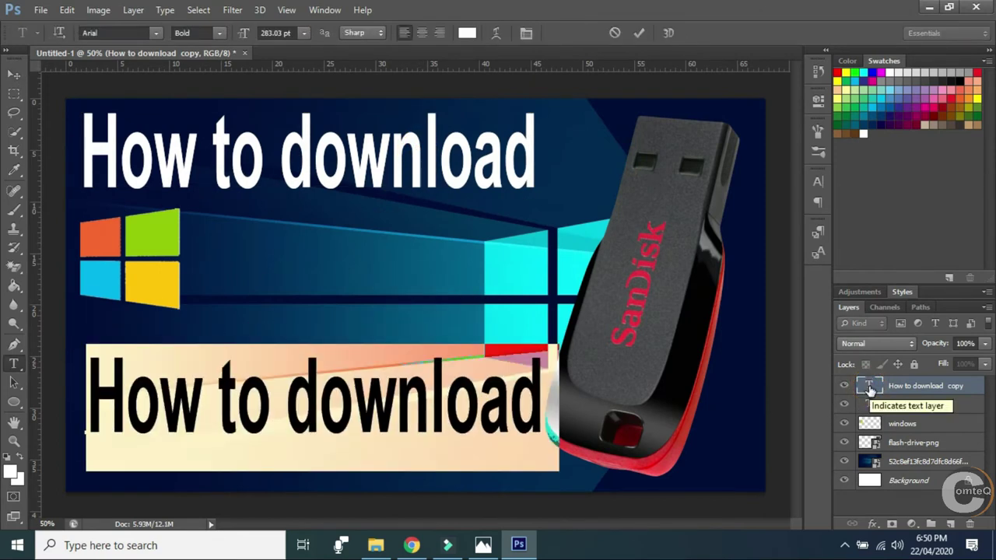
pyautogui.write('W')
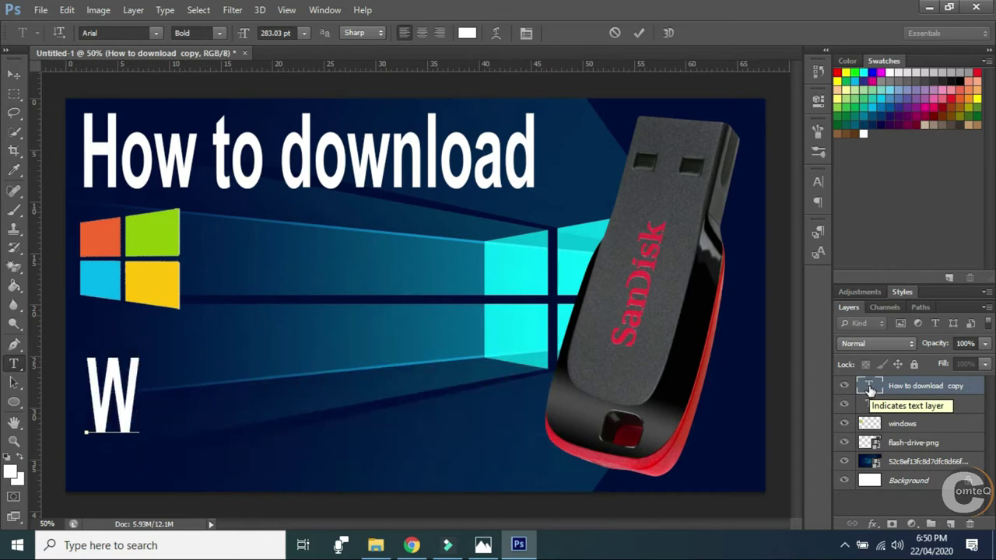
pyautogui.write('in')
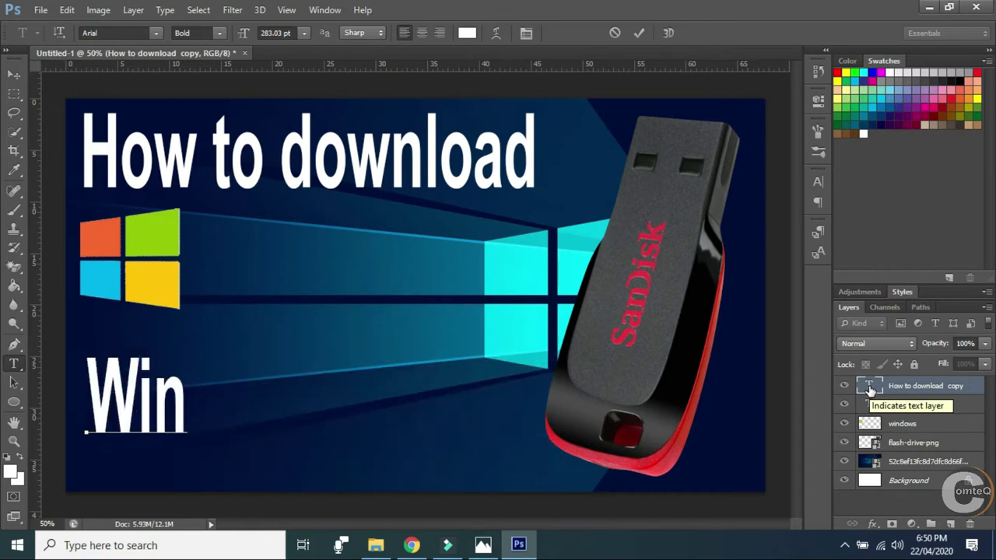
pyautogui.write('dows')
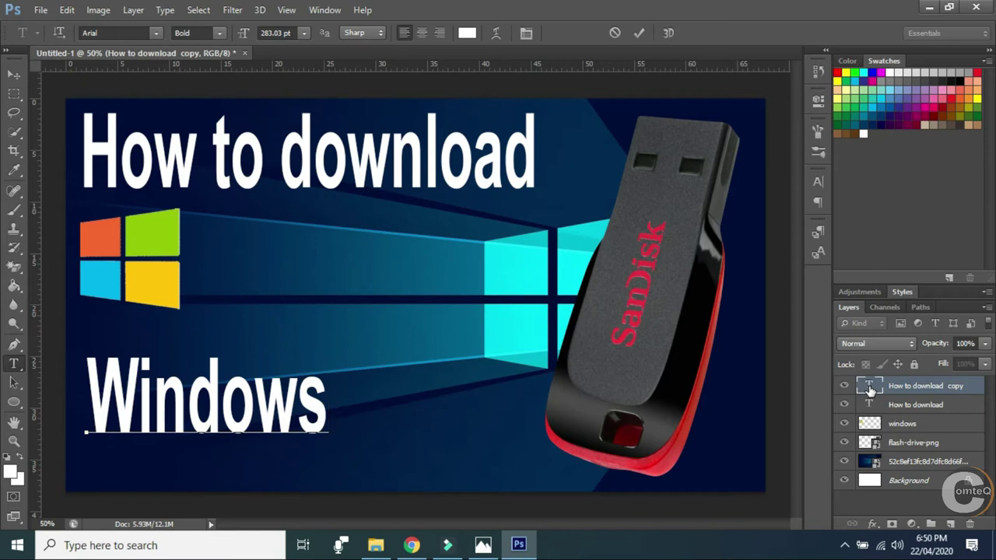
pyautogui.write(' 1')
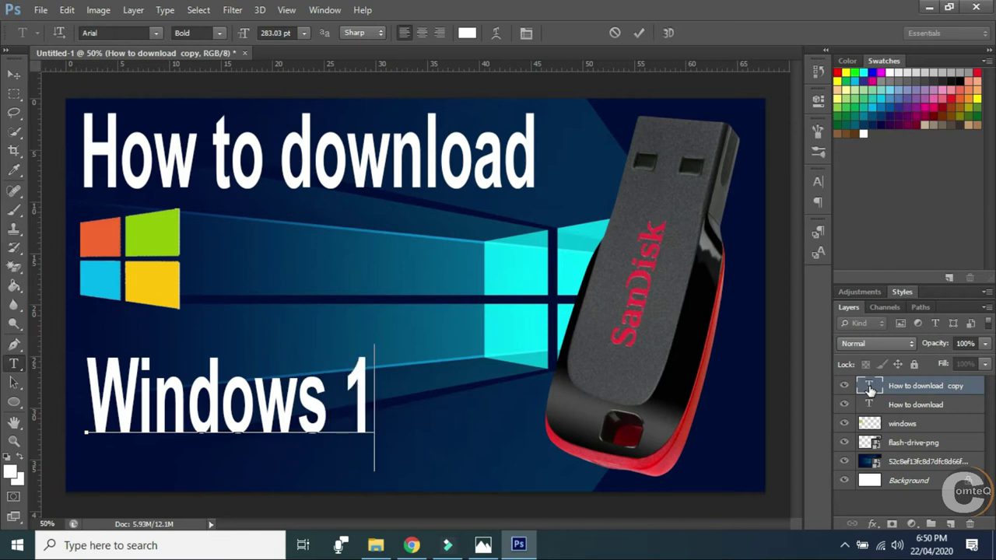
pyautogui.write('0')
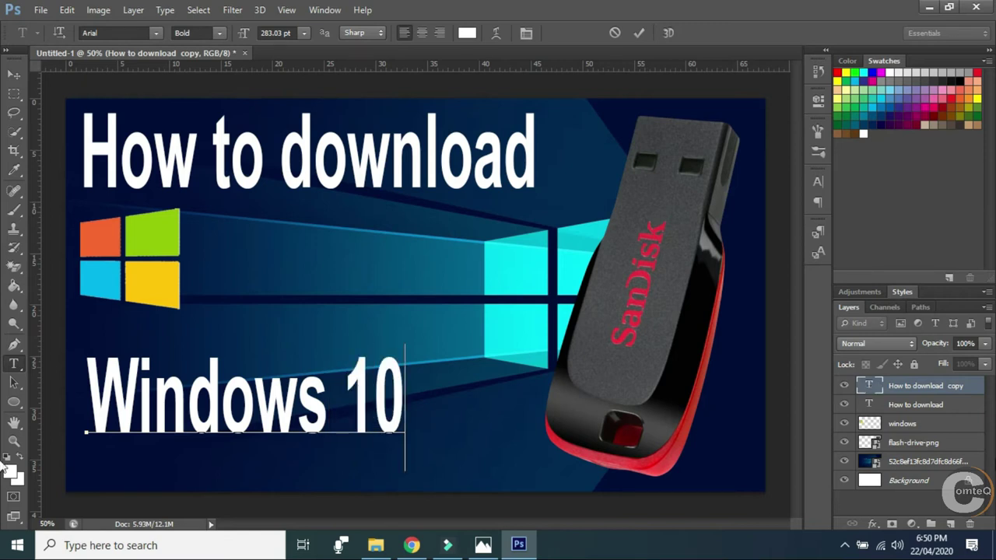
# Step: Scale the 'Windows 10' text down to about 155 pt and place it beside the logo
pyautogui.click(639, 32)
pyautogui.press('v')
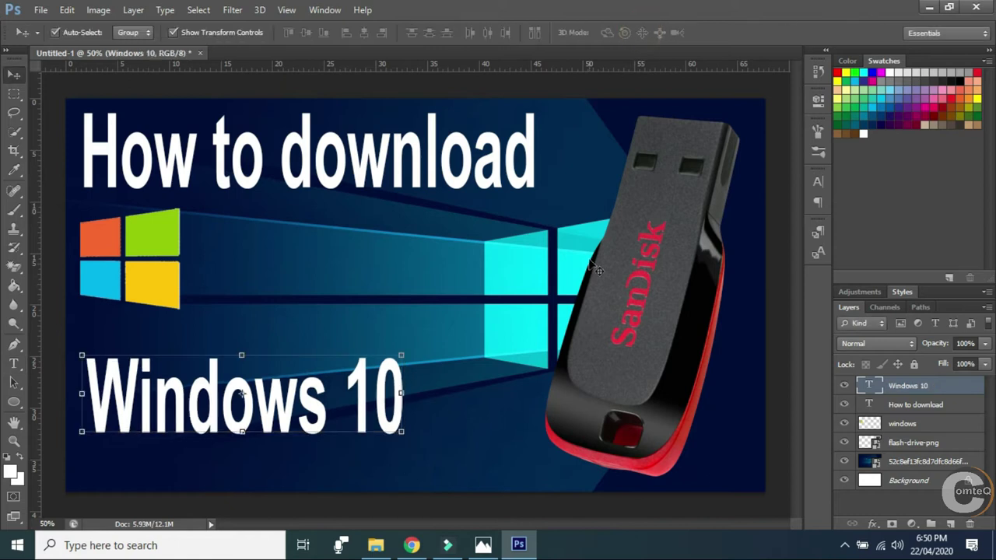
pyautogui.click(400, 432)
pyautogui.moveTo(404, 470)
pyautogui.mouseDown()
pyautogui.moveTo(390, 411)
pyautogui.moveTo(491, 288)
pyautogui.moveTo(468, 268)
pyautogui.mouseUp()
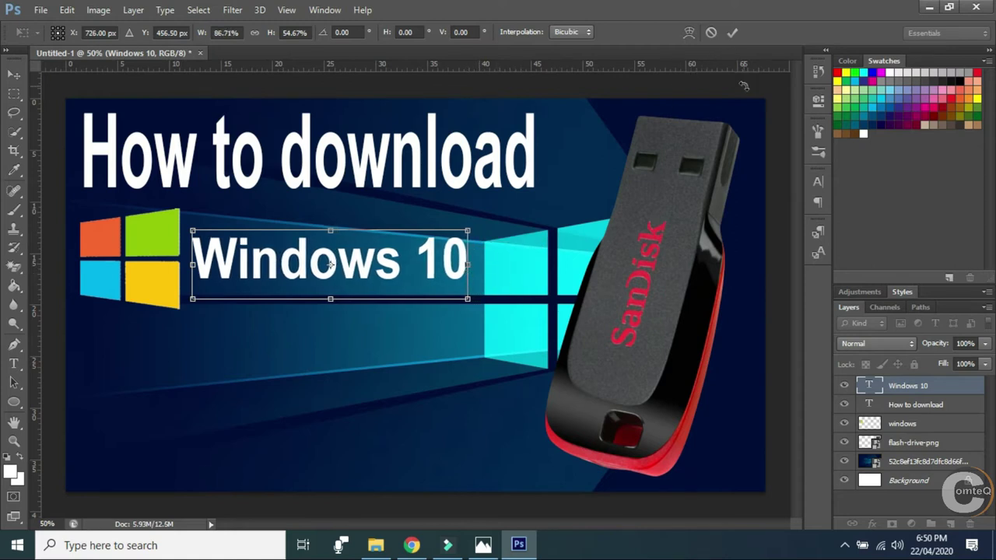
pyautogui.click(734, 30)
# Step: Keep the 'Windows 10' text Bold in the Character panel
pyautogui.click(818, 181)
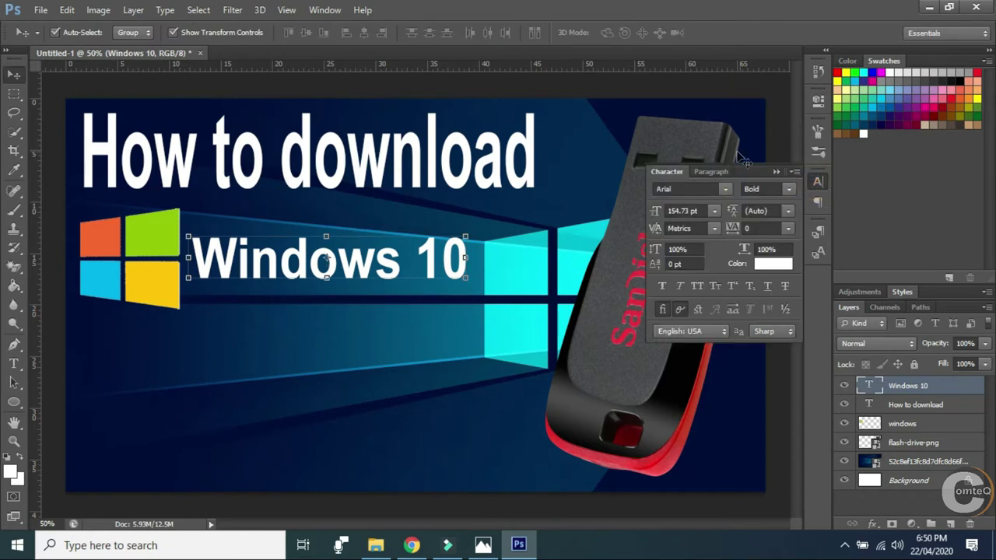
pyautogui.click(788, 190)
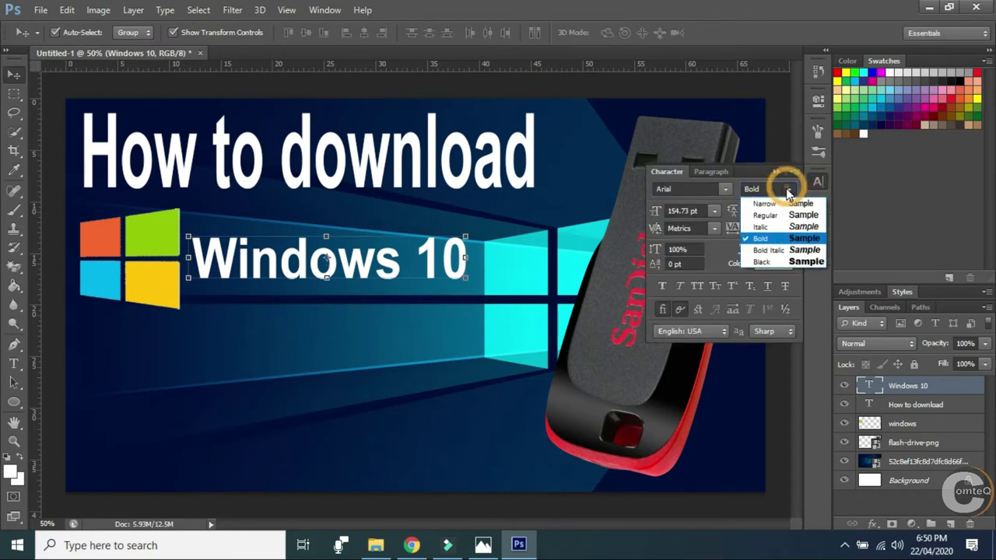
pyautogui.click(773, 240)
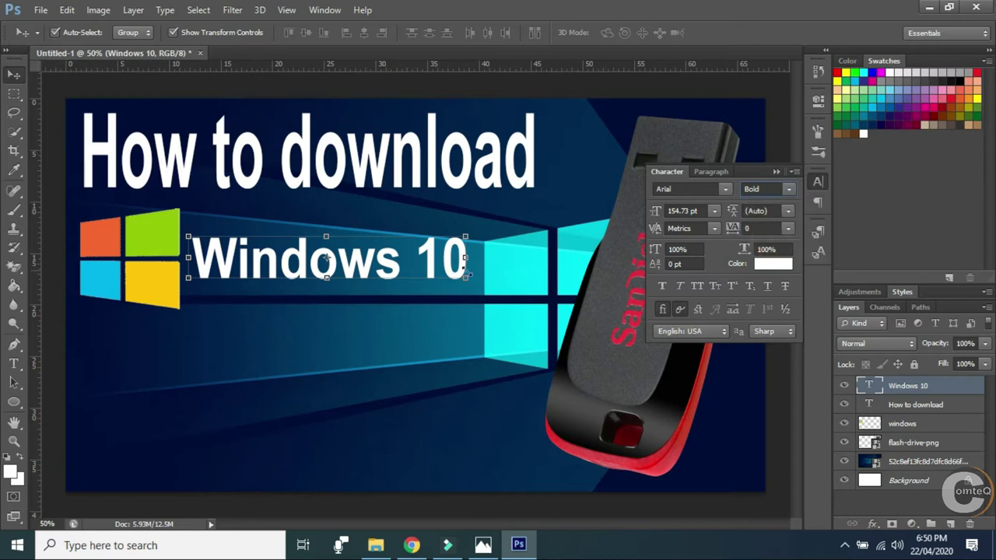
pyautogui.click(492, 171)
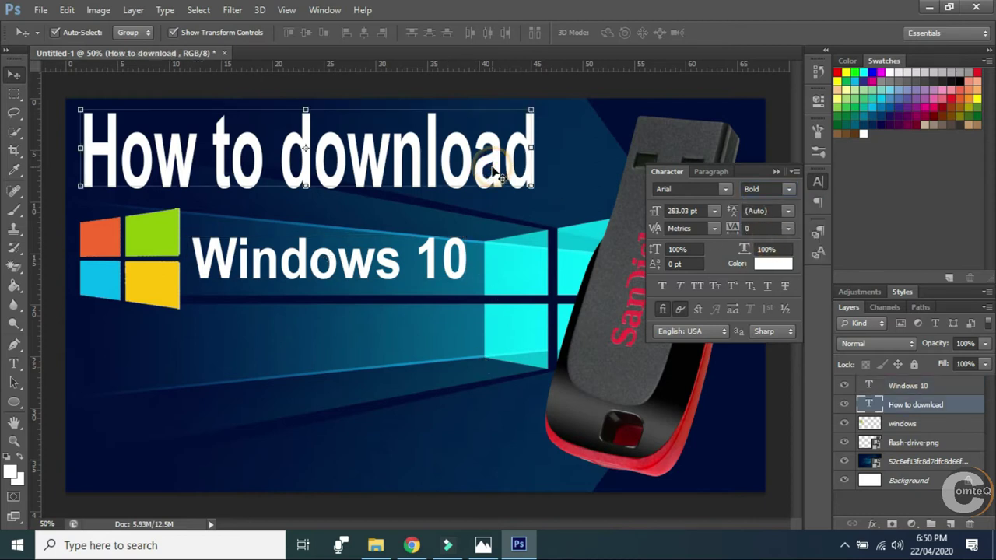
pyautogui.click(437, 265)
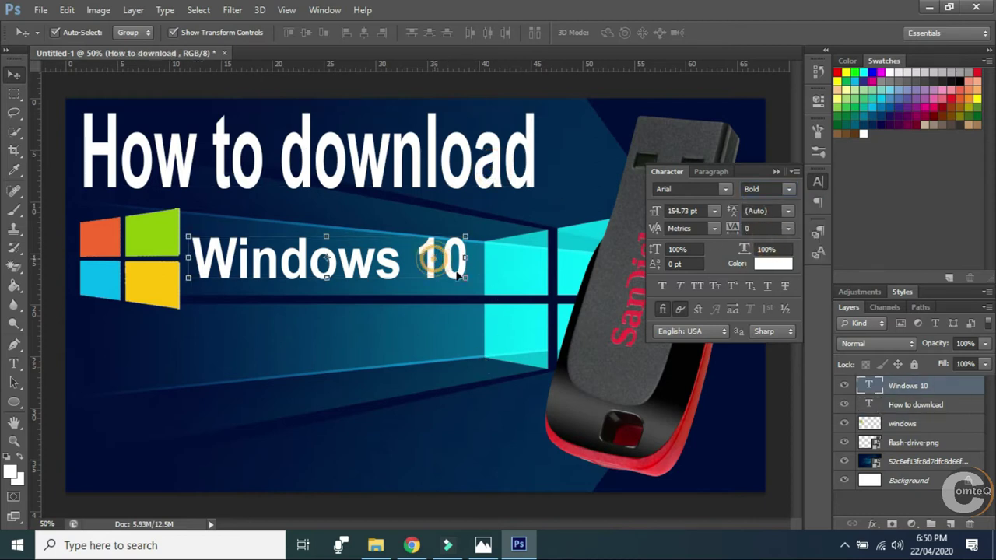
pyautogui.click(776, 171)
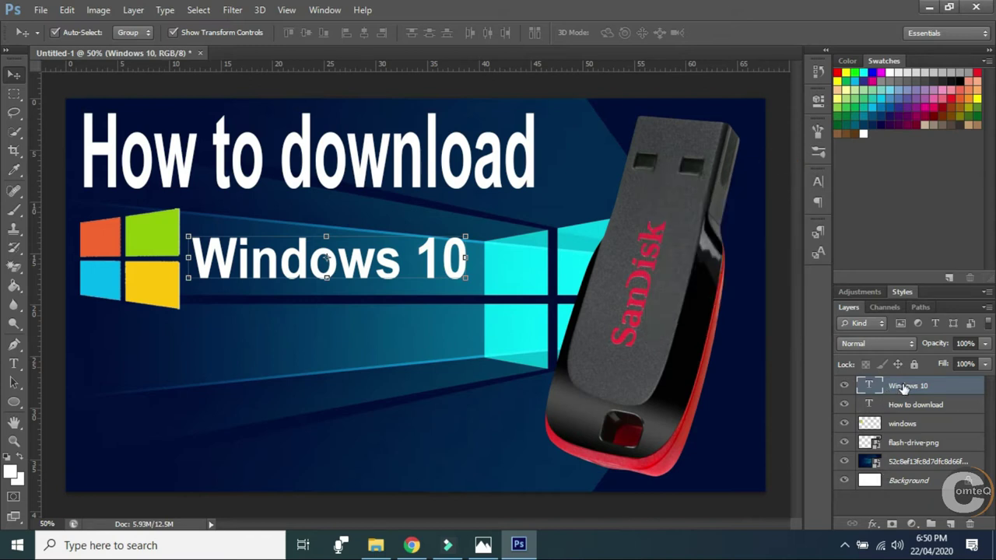
# Step: Duplicate the Windows 10 layer, move the copy below it and retype it as 'and Create Bootable'
pyautogui.rightClick(893, 387)
pyautogui.click(670, 101)
pyautogui.click(626, 164)
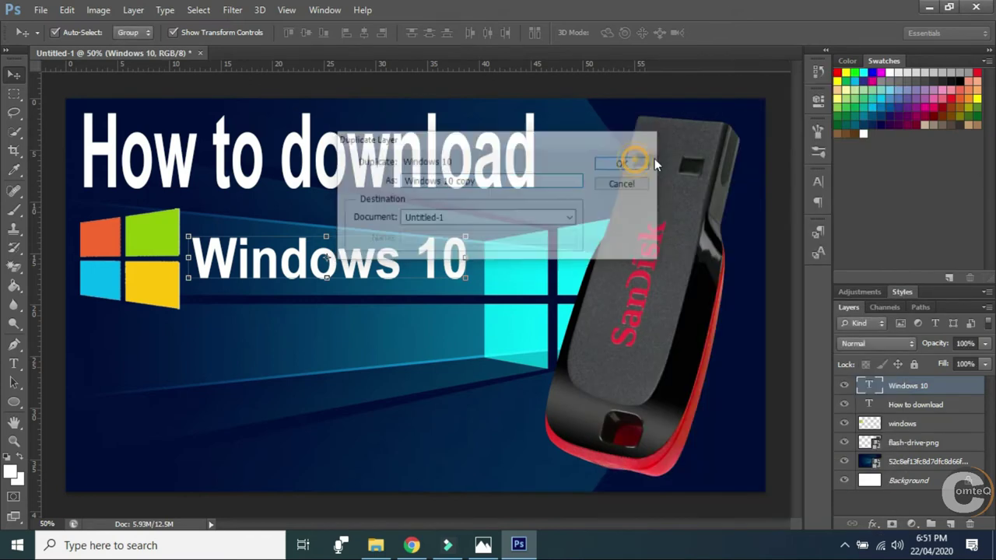
pyautogui.moveTo(450, 261); pyautogui.dragTo(434, 359)
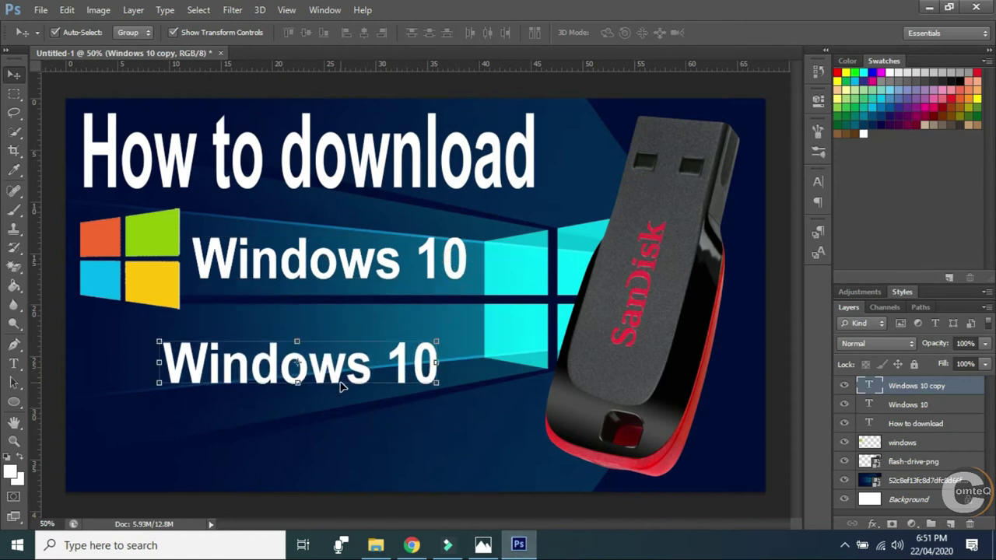
pyautogui.doubleClick(871, 389)
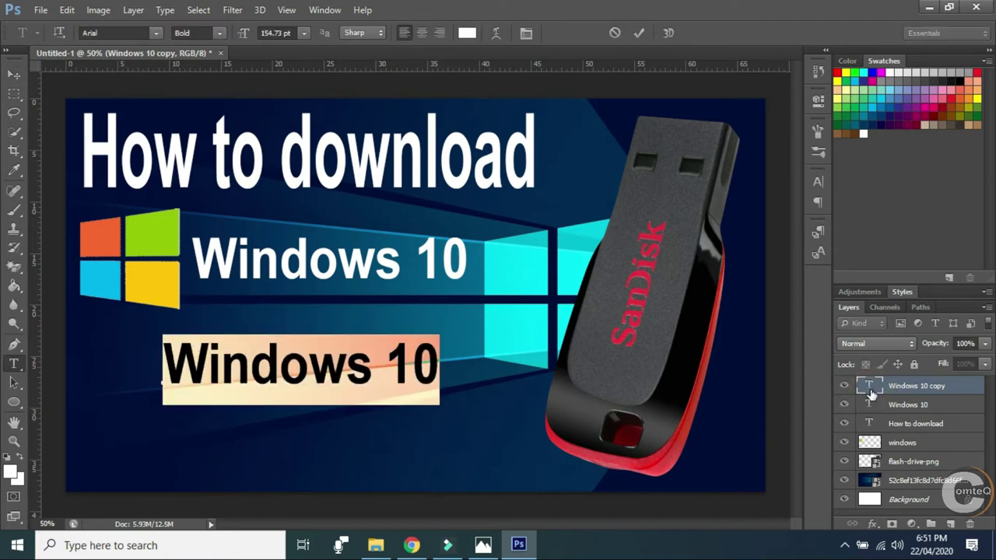
pyautogui.write('and')
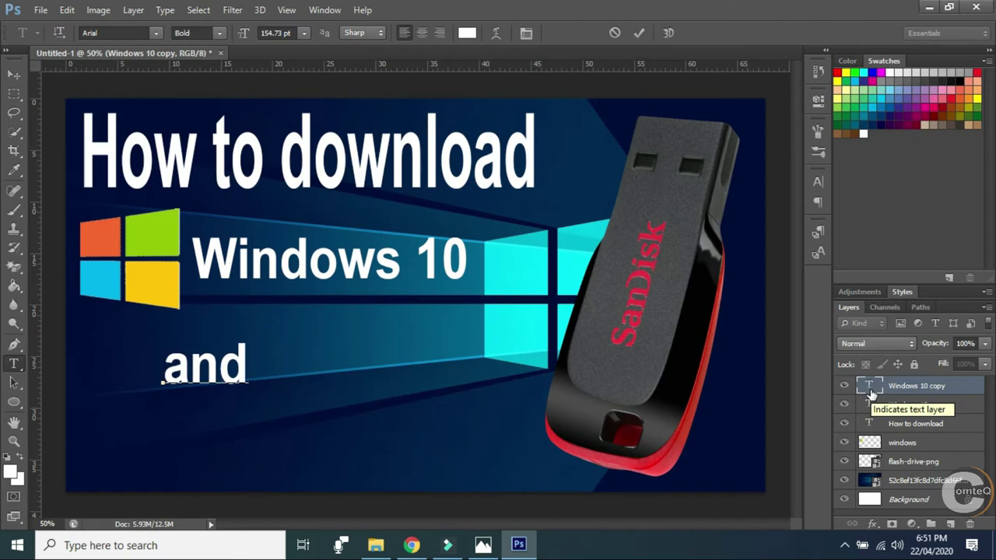
pyautogui.write(' C')
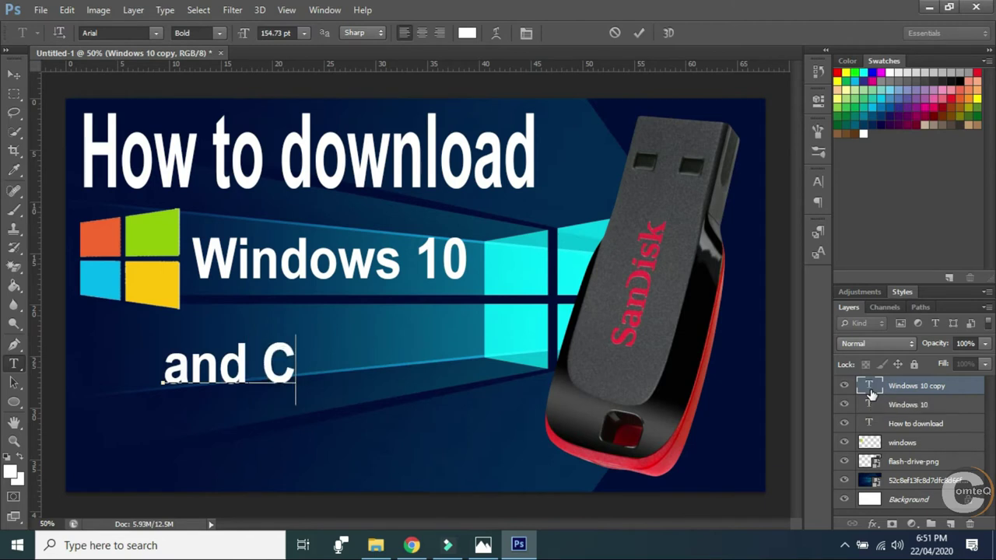
pyautogui.write('reat')
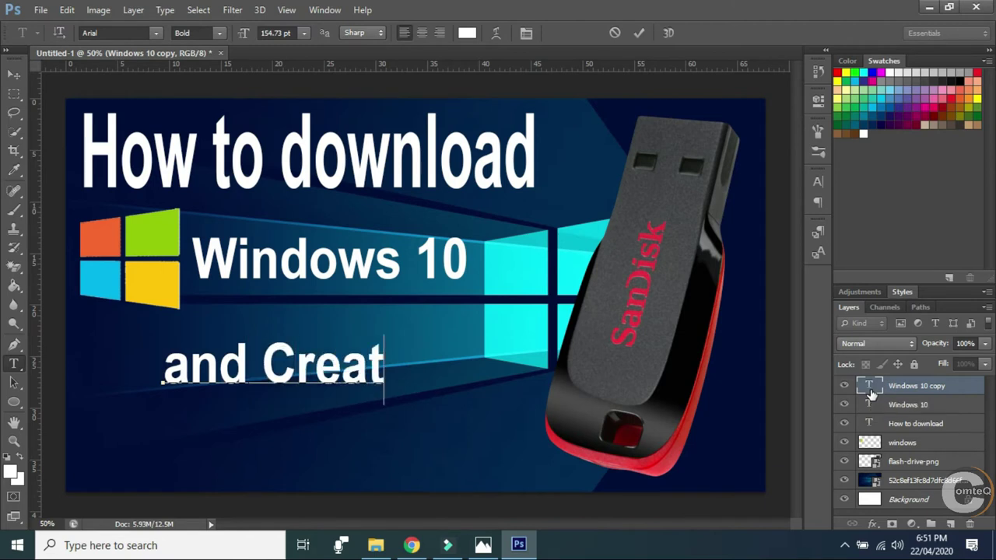
pyautogui.write('e')
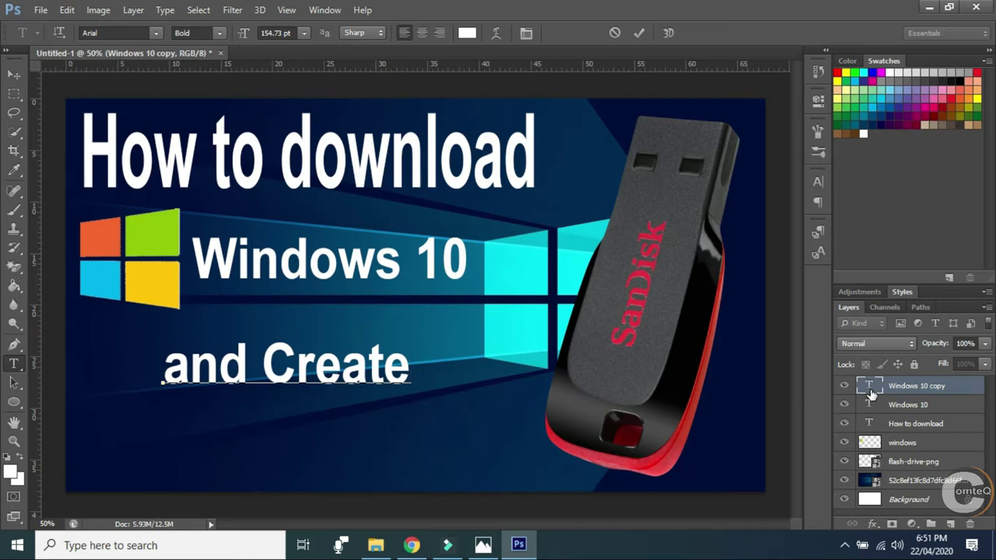
pyautogui.write(' Boo')
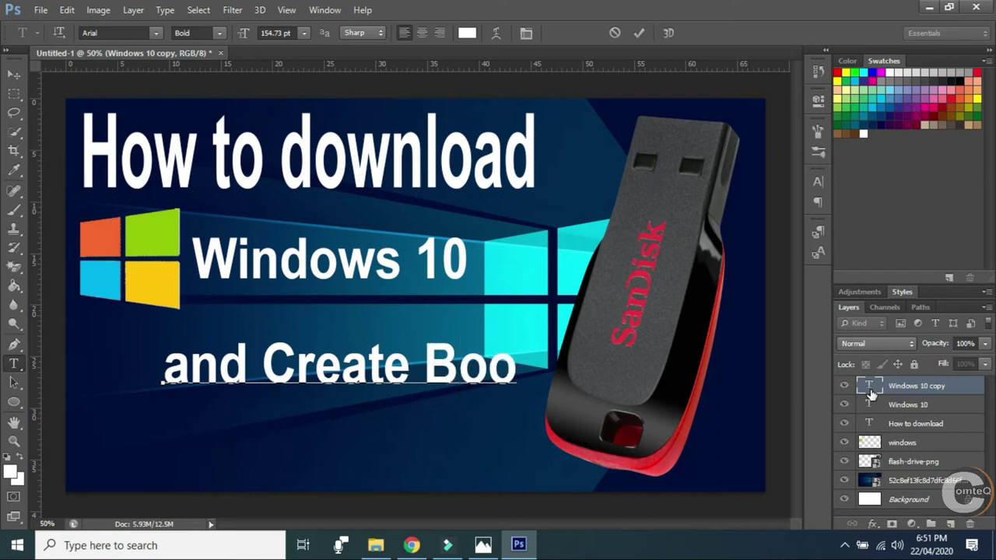
pyautogui.write('tab')
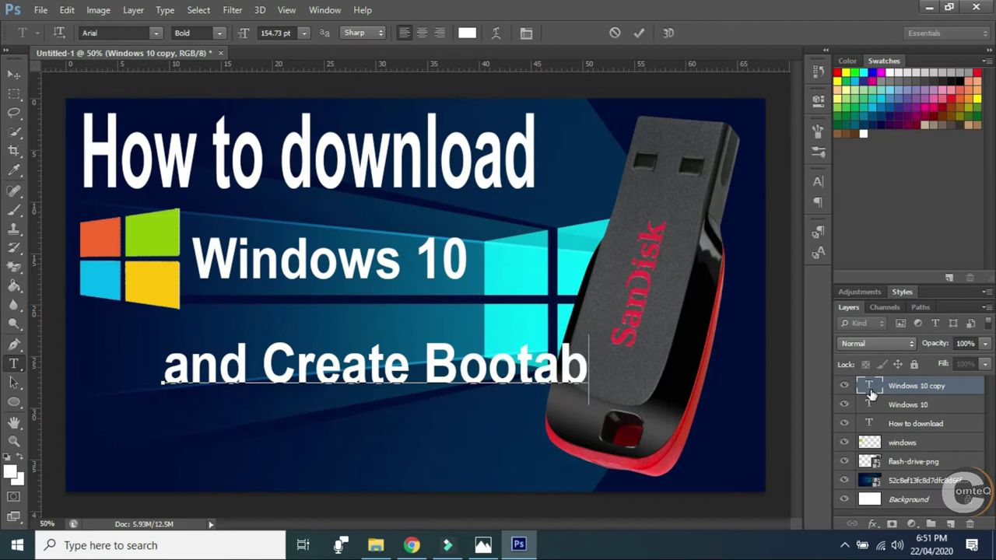
pyautogui.write('le')
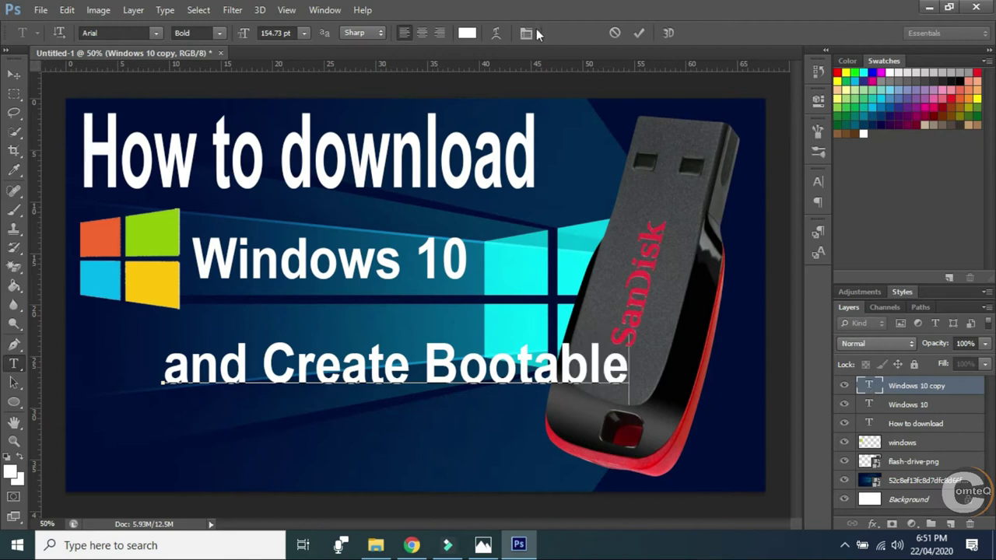
pyautogui.click(644, 31)
pyautogui.press('v')
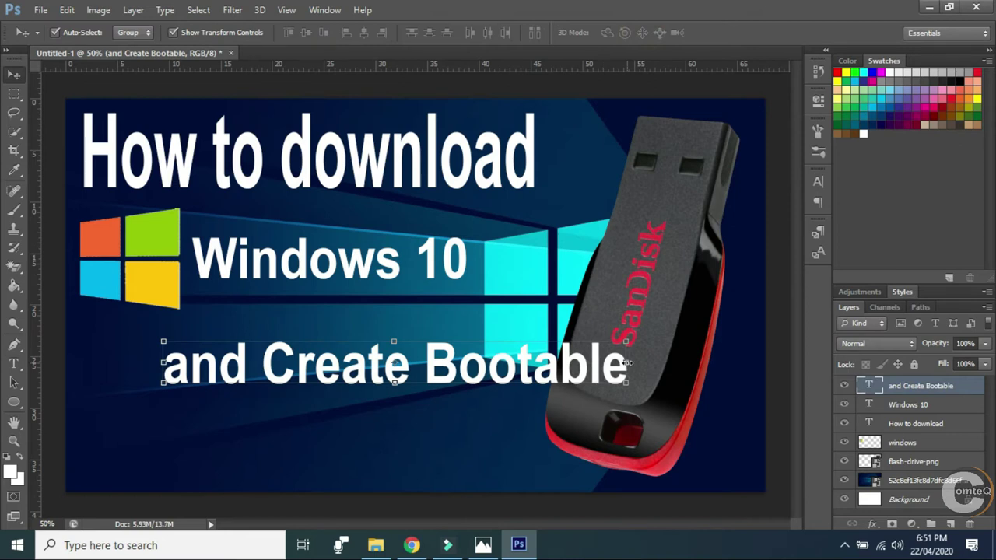
# Step: Narrow 'and Create Bootable' to about 79% width and align it under Windows 10
pyautogui.moveTo(627, 363)
pyautogui.mouseDown()
pyautogui.moveTo(477, 372)
pyautogui.moveTo(438, 365)
pyautogui.moveTo(458, 366)
pyautogui.mouseUp()
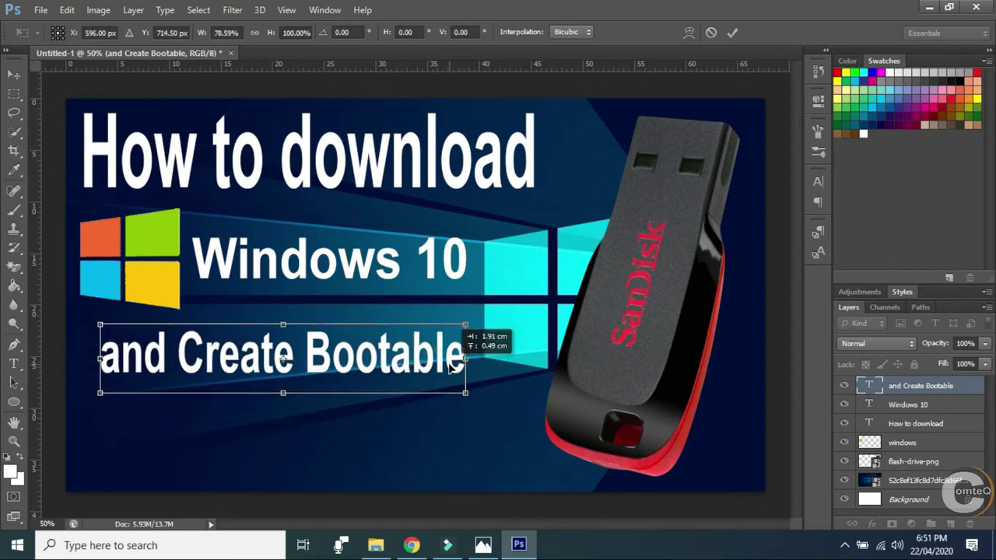
pyautogui.click(483, 546)
pyautogui.click(483, 546)
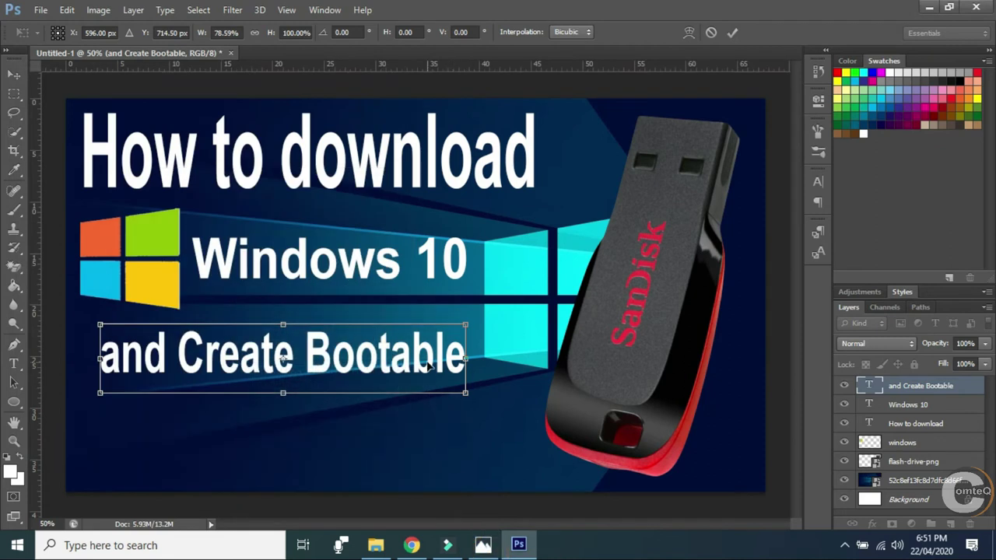
pyautogui.moveTo(428, 365); pyautogui.dragTo(432, 357)
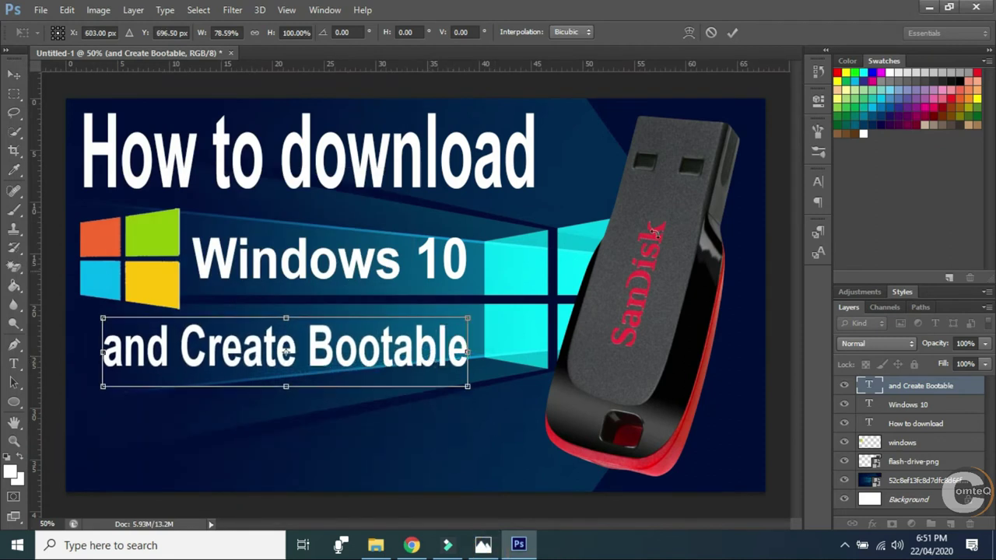
pyautogui.click(732, 33)
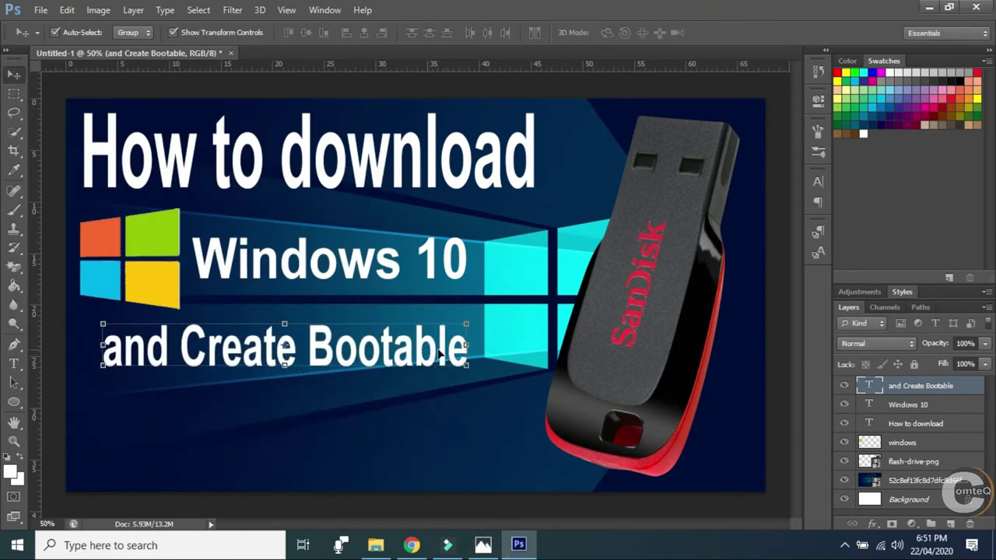
# Step: Duplicate the Windows 10 layer and nudge the 'and Create Bootable' line slightly up
pyautogui.rightClick(909, 400)
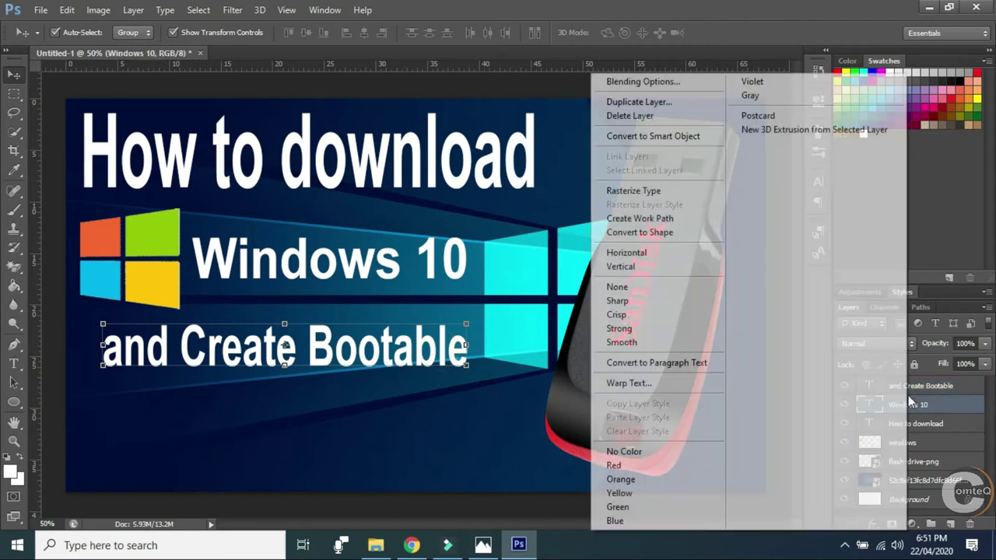
pyautogui.click(658, 99)
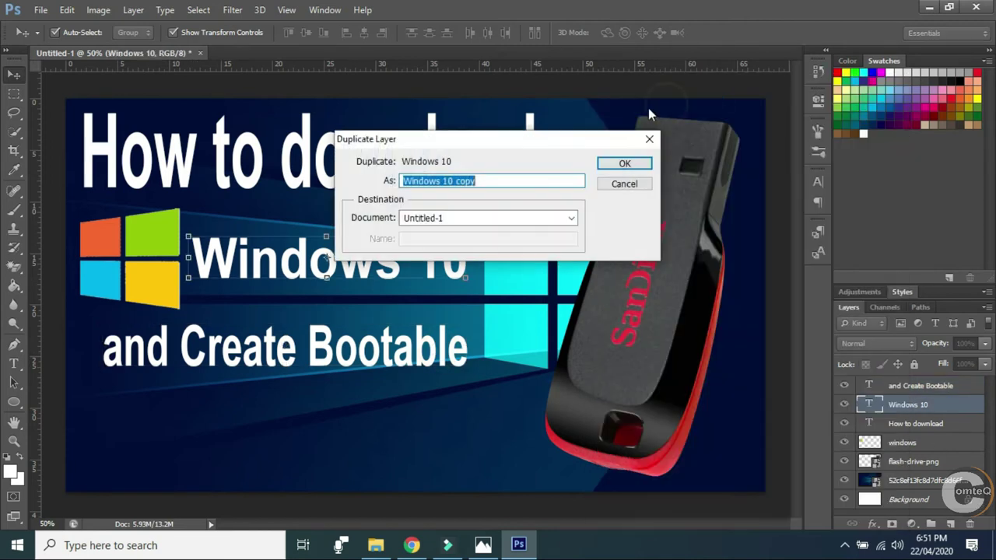
pyautogui.click(625, 163)
pyautogui.click(436, 351)
pyautogui.moveTo(438, 356); pyautogui.dragTo(442, 340)
# Step: Duplicate the 'and Create Bootable' text layer and drag the copy below the original line
pyautogui.rightClick(950, 393)
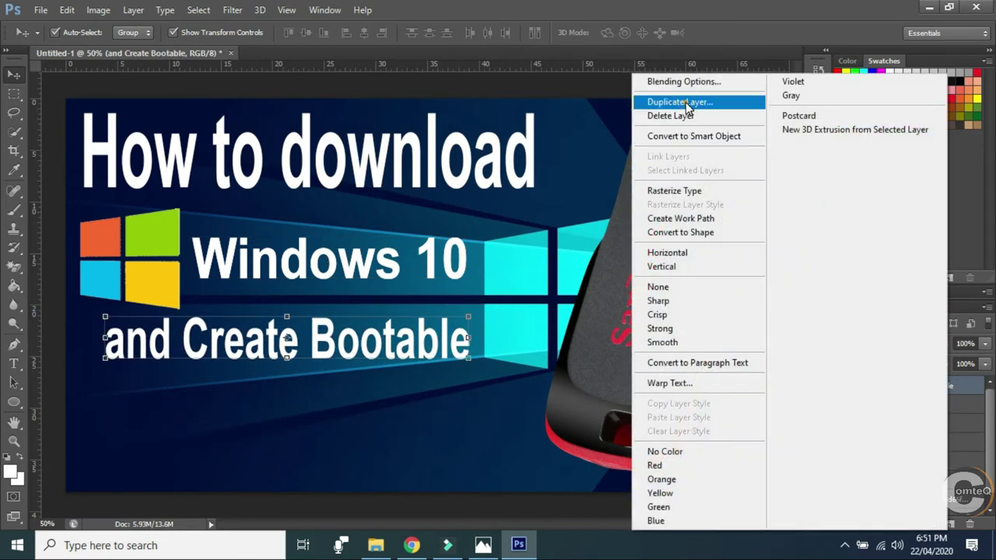
pyautogui.click(685, 99)
pyautogui.click(622, 165)
pyautogui.moveTo(462, 348); pyautogui.dragTo(464, 437)
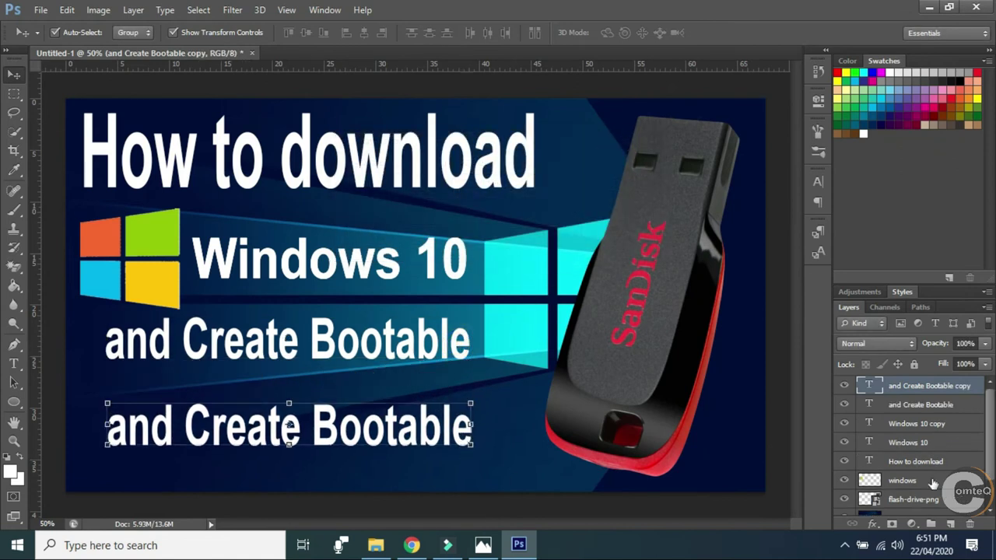
# Step: Replace the copied line's text with 'using Flashdrive' and commit it
pyautogui.doubleClick(870, 386)
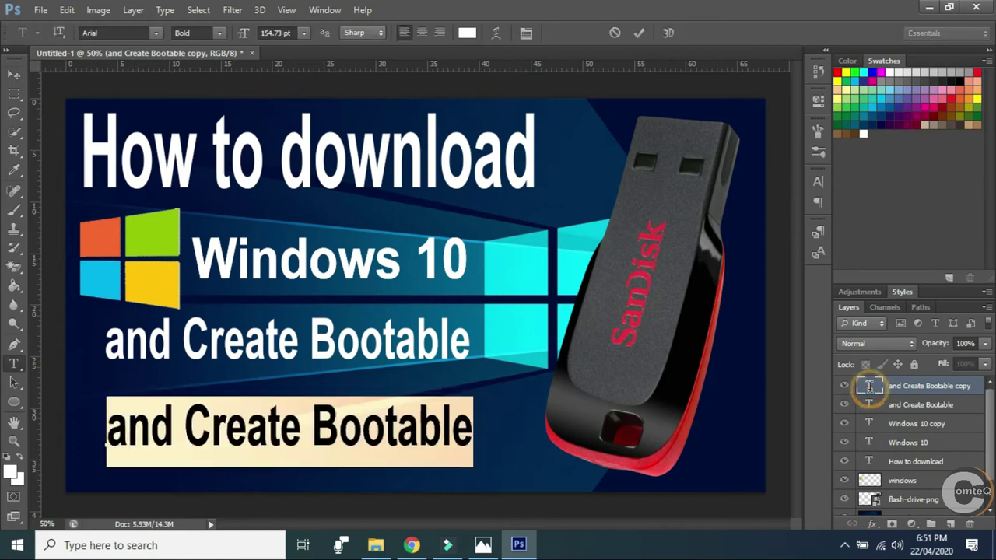
pyautogui.press('BackSpace')
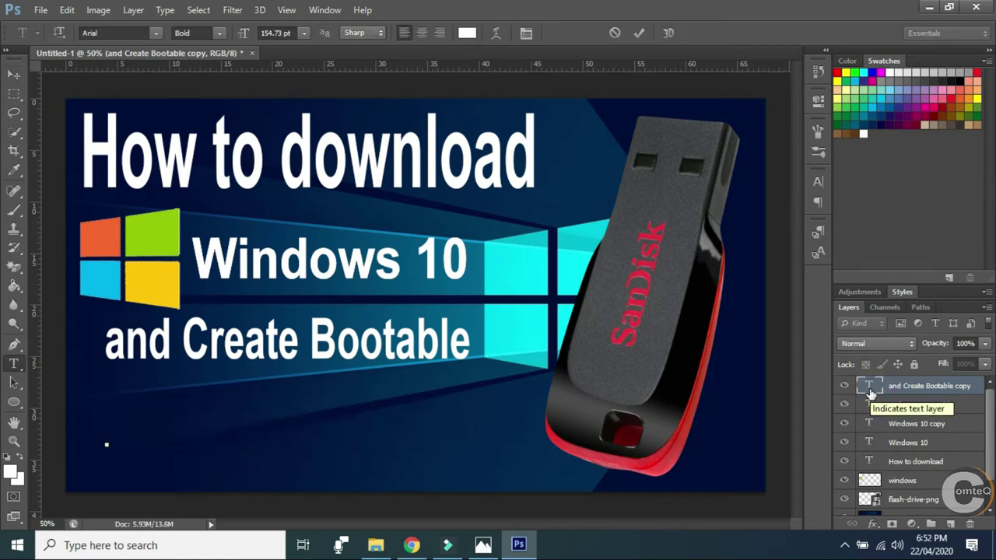
pyautogui.write('using')
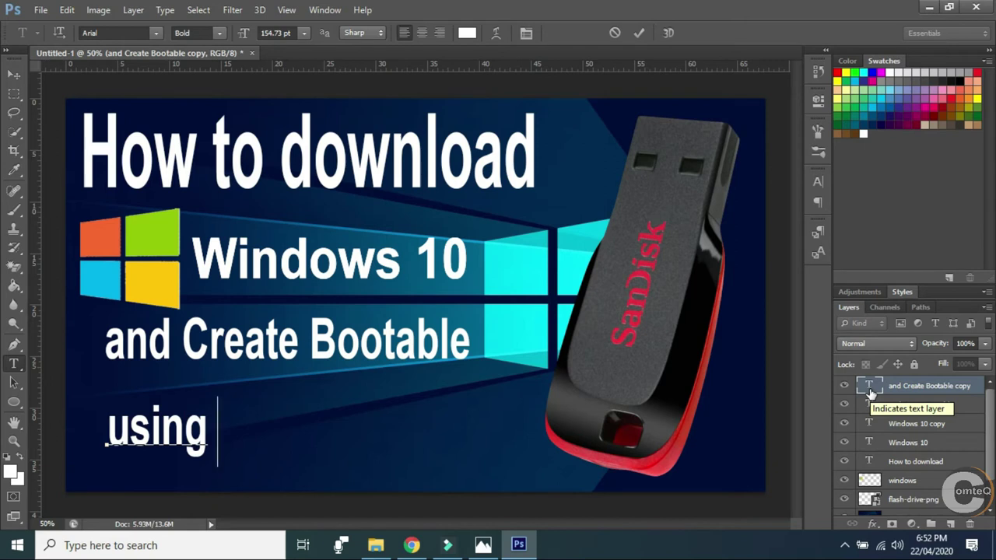
pyautogui.write(' Flash')
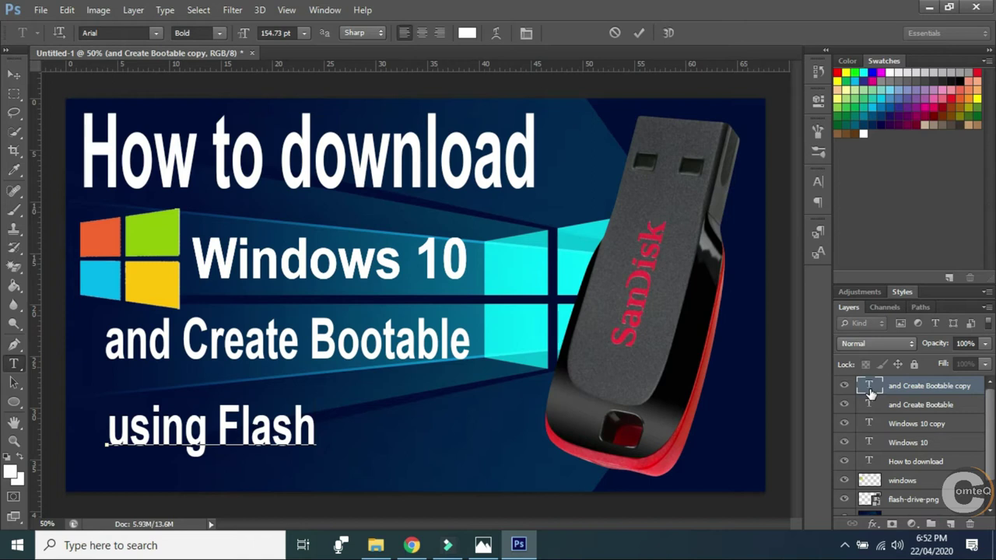
pyautogui.write('dri')
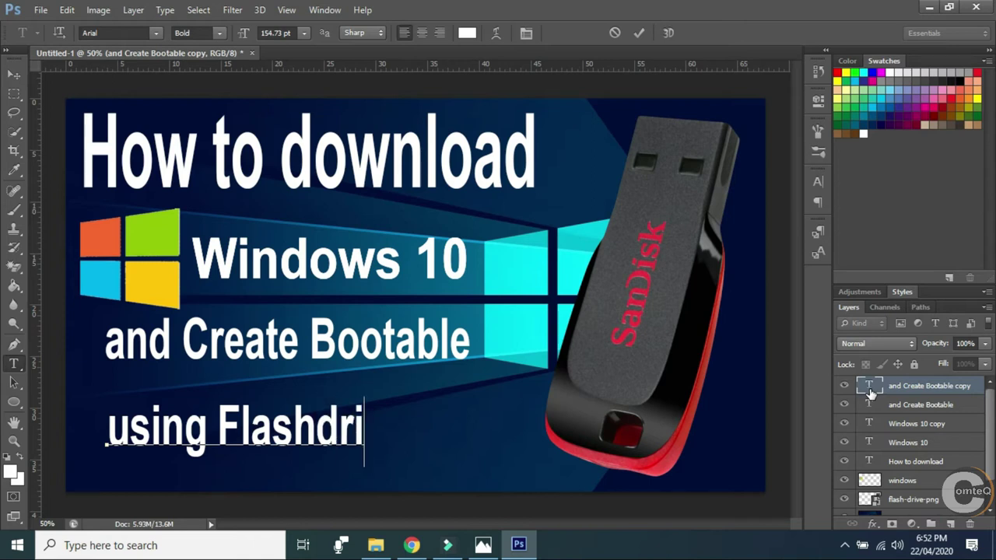
pyautogui.write('ve')
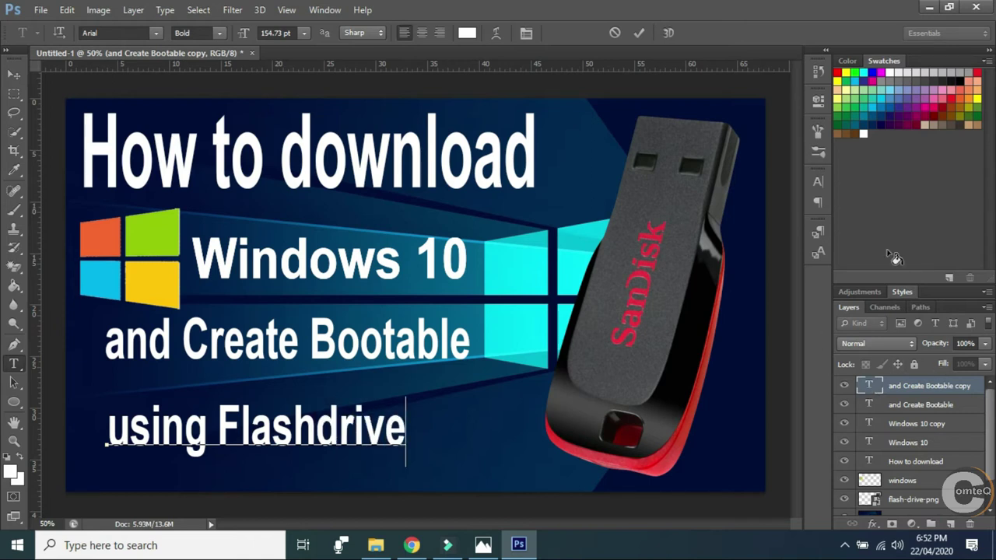
pyautogui.click(639, 32)
# Step: Shift the 'using Flashdrive' line right and slightly down to centre it
pyautogui.press('v')
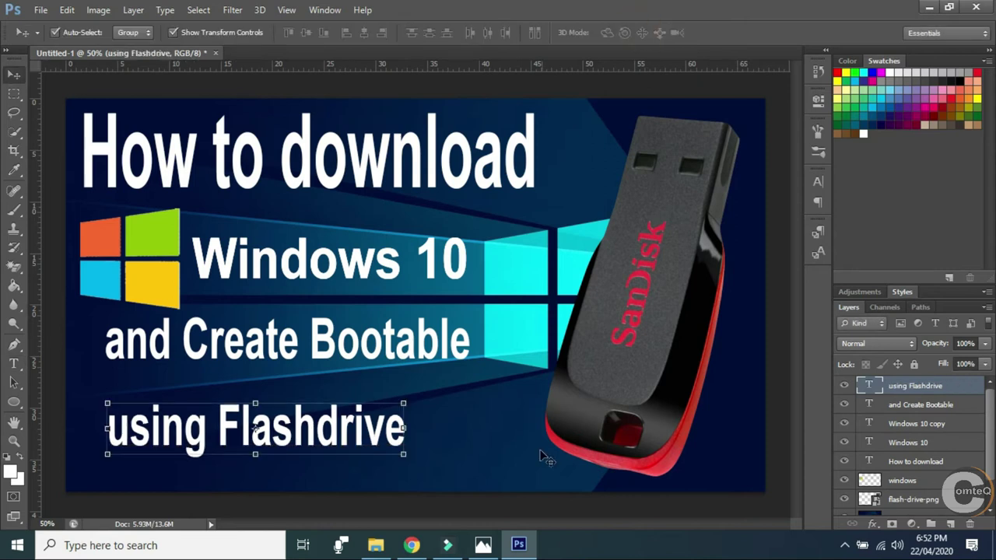
pyautogui.moveTo(377, 436); pyautogui.dragTo(407, 431)
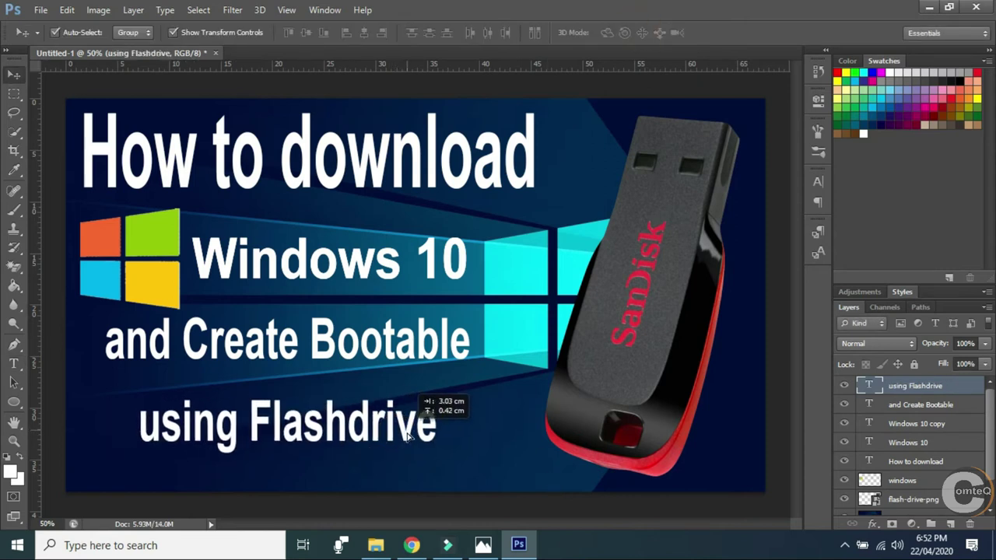
pyautogui.moveTo(406, 433); pyautogui.dragTo(408, 442)
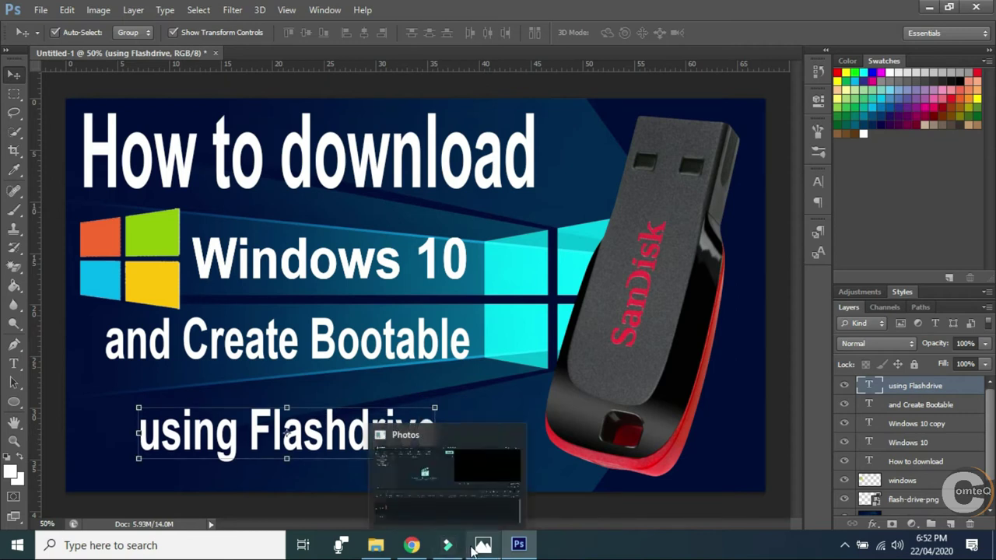
# Step: After a glance at the reference image, lower 'and Create Bootable' slightly
pyautogui.click(477, 548)
pyautogui.click(481, 548)
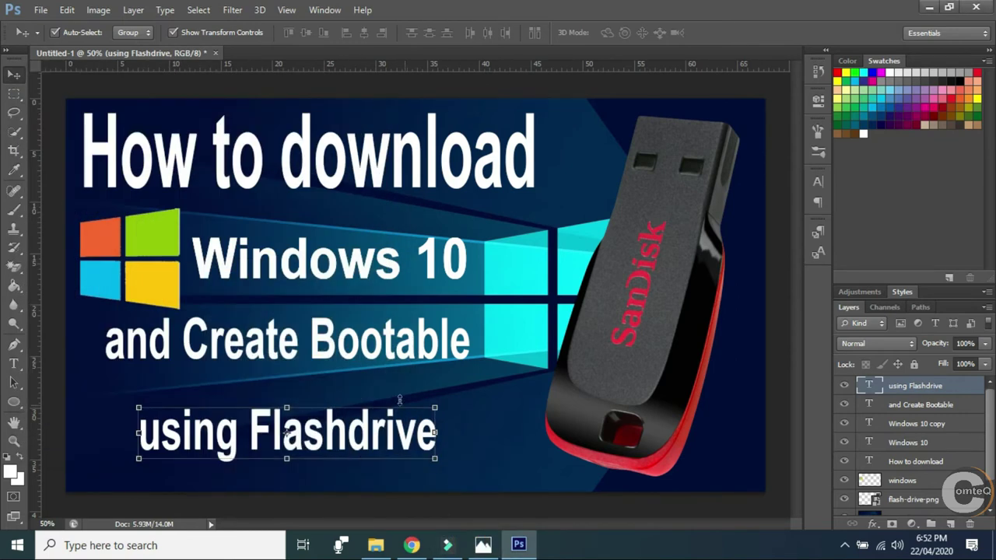
pyautogui.moveTo(381, 355); pyautogui.dragTo(382, 371)
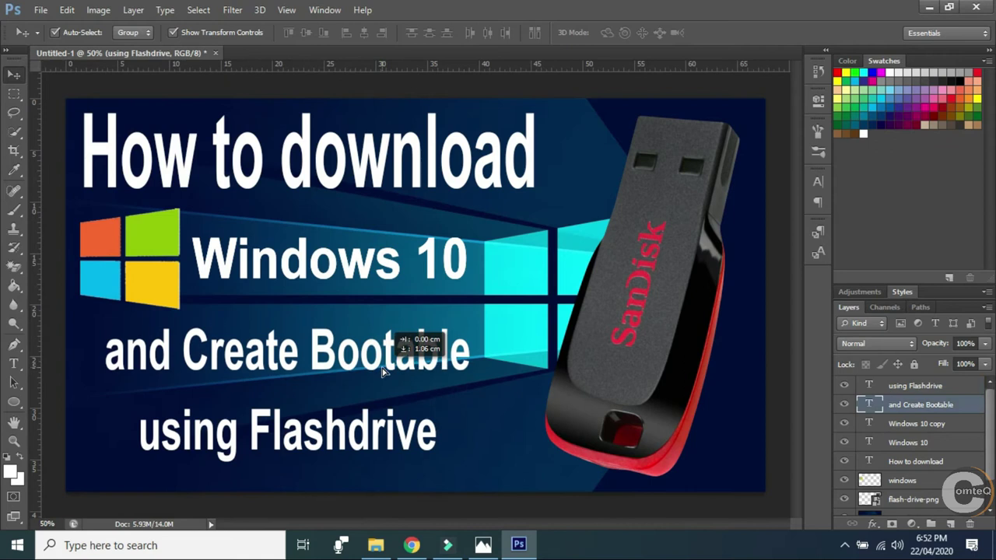
pyautogui.click(386, 429)
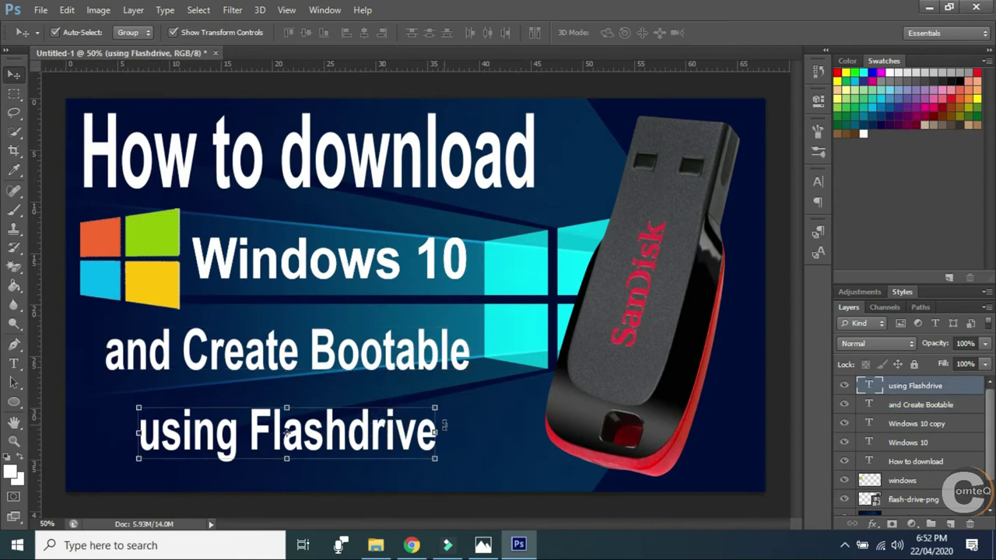
# Step: Edit the bottom line from 'Flashdrive' to 'Flash Drive' and commit the change
pyautogui.doubleClick(870, 385)
pyautogui.click(351, 439)
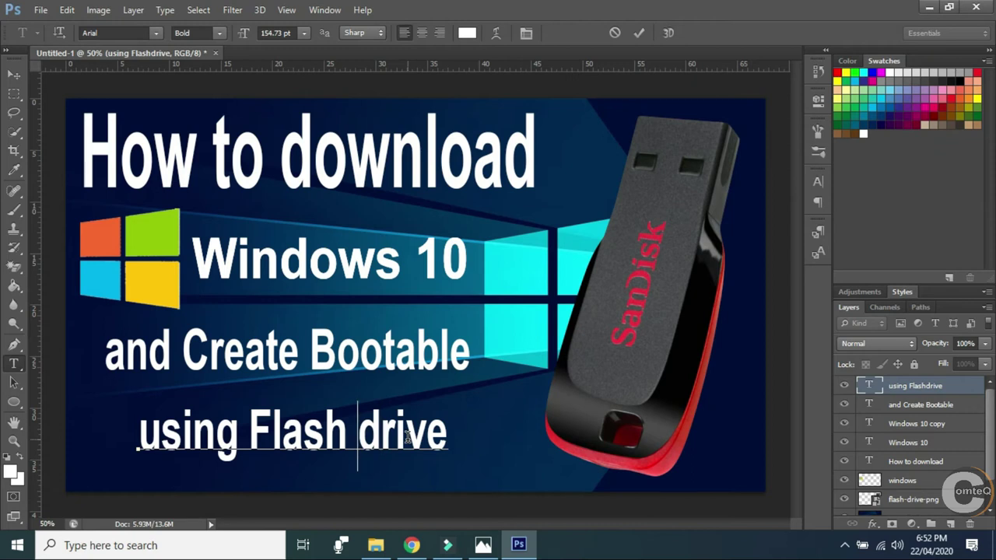
pyautogui.press('Delete')
pyautogui.write('D')
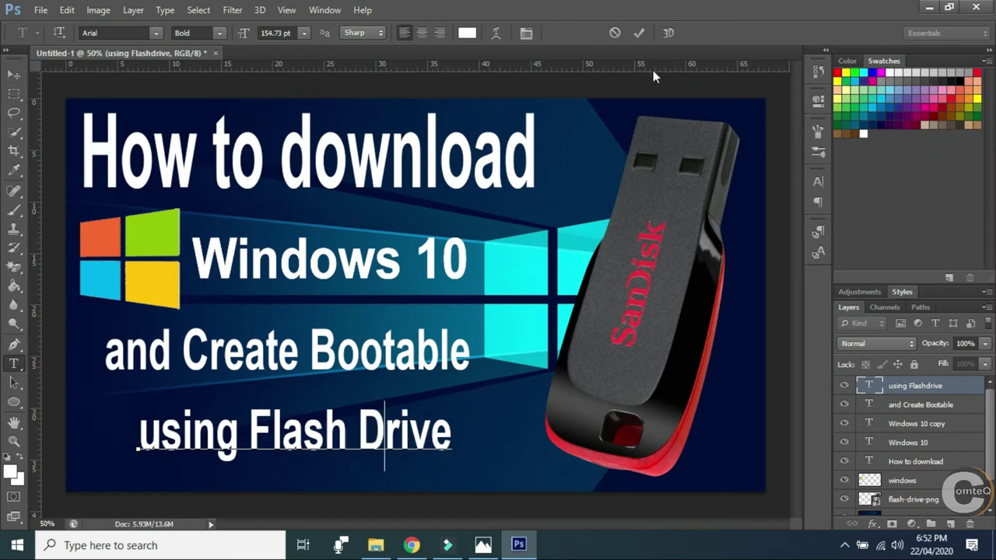
pyautogui.click(637, 34)
# Step: Enable an Outer Glow on the flash drive layer and set its colour to white
pyautogui.press('v')
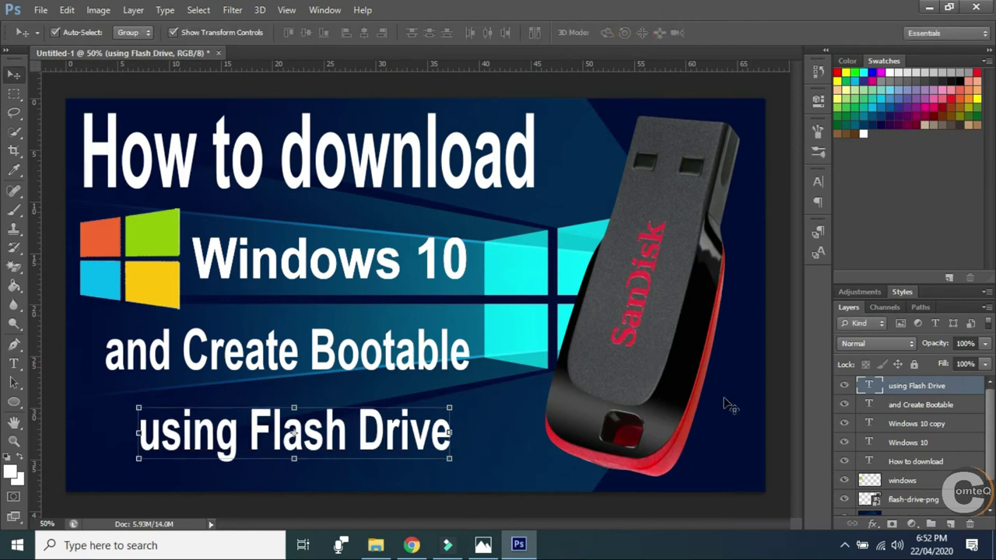
pyautogui.click(755, 363)
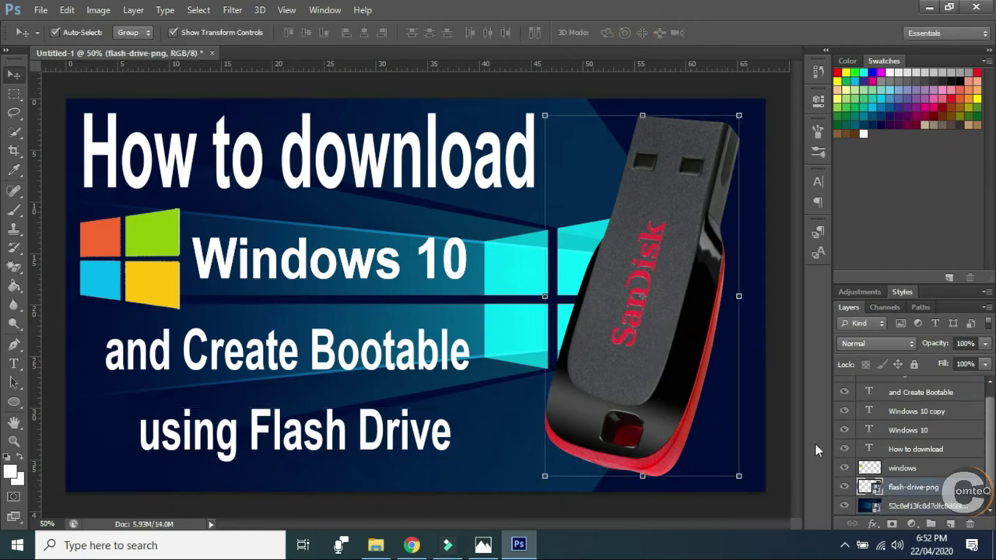
pyautogui.rightClick(934, 498)
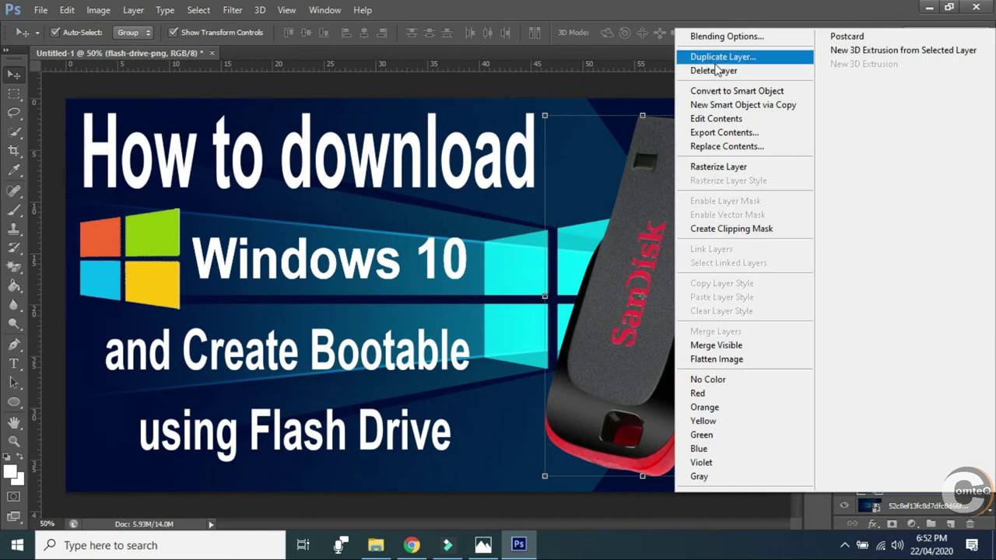
pyautogui.click(716, 39)
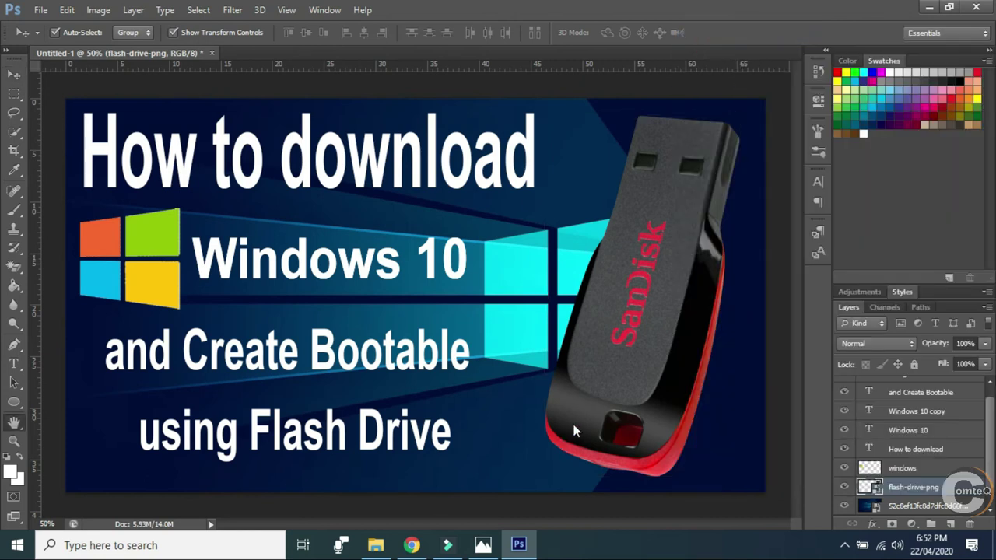
pyautogui.click(607, 330)
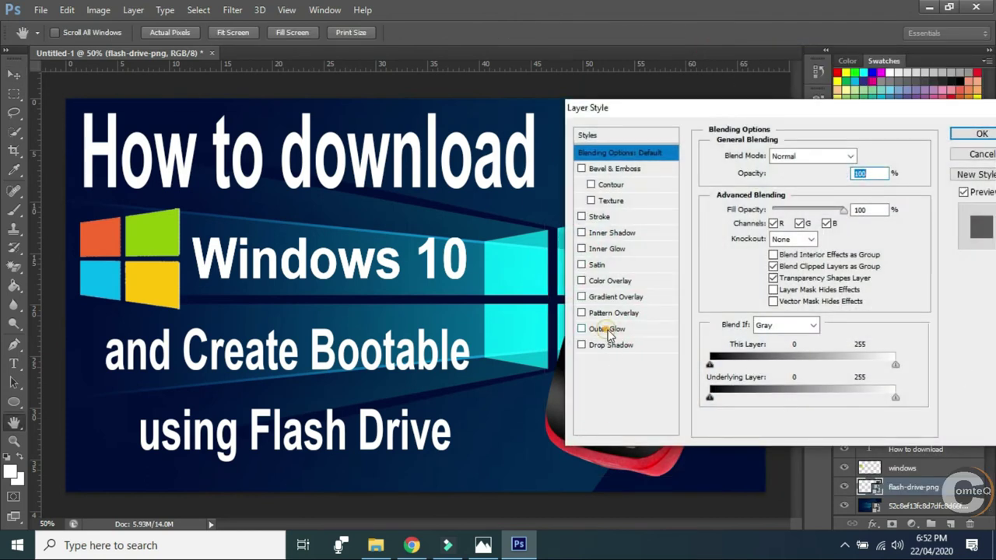
pyautogui.click(748, 209)
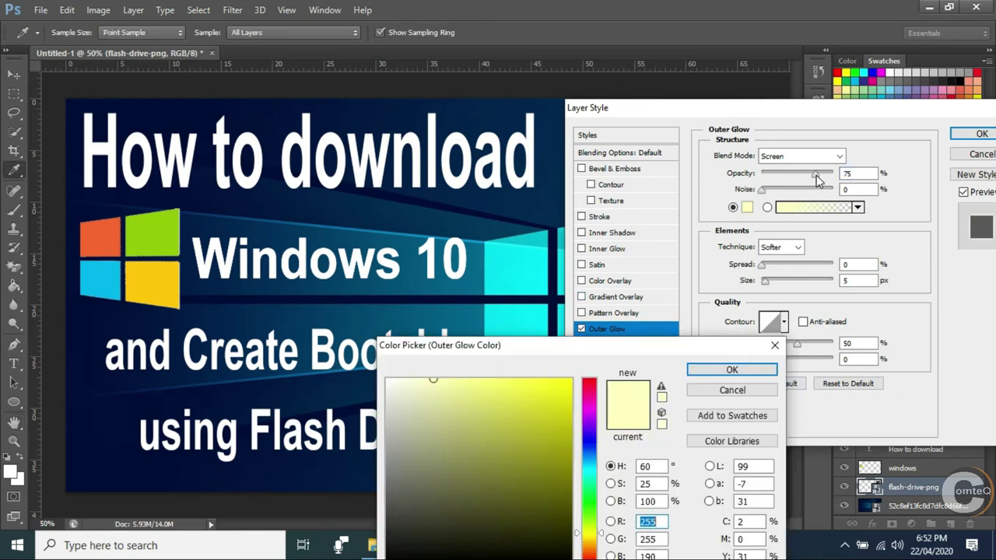
pyautogui.click(894, 72)
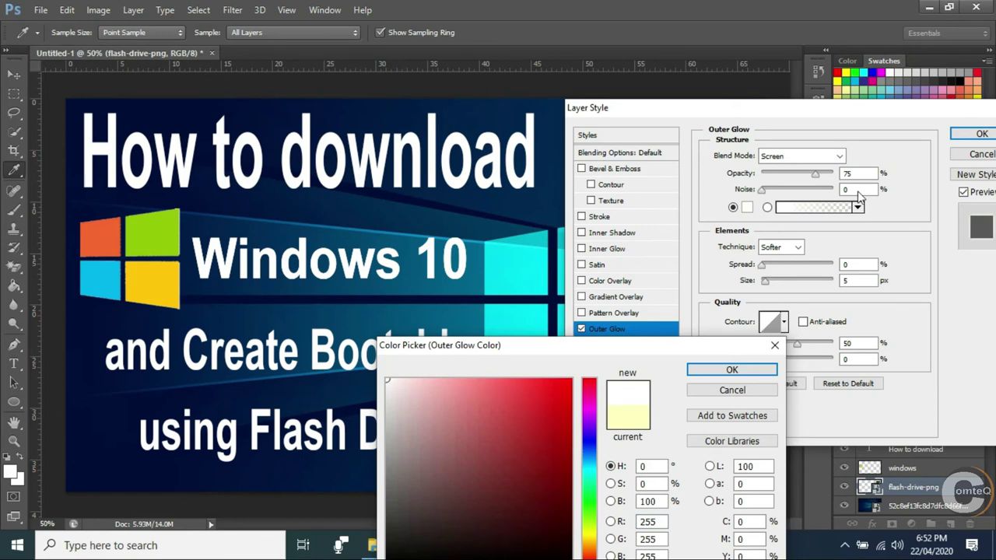
pyautogui.click(754, 372)
# Step: Set the glow to 100% opacity, spread 15 and size 50 px, and apply it
pyautogui.moveTo(815, 173); pyautogui.dragTo(835, 174)
pyautogui.click(848, 264)
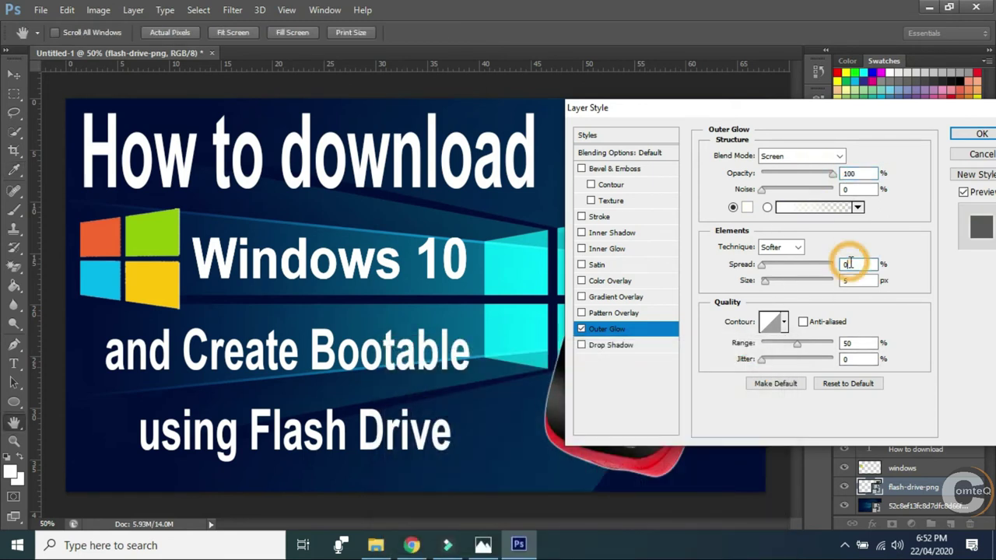
pyautogui.press('BackSpace')
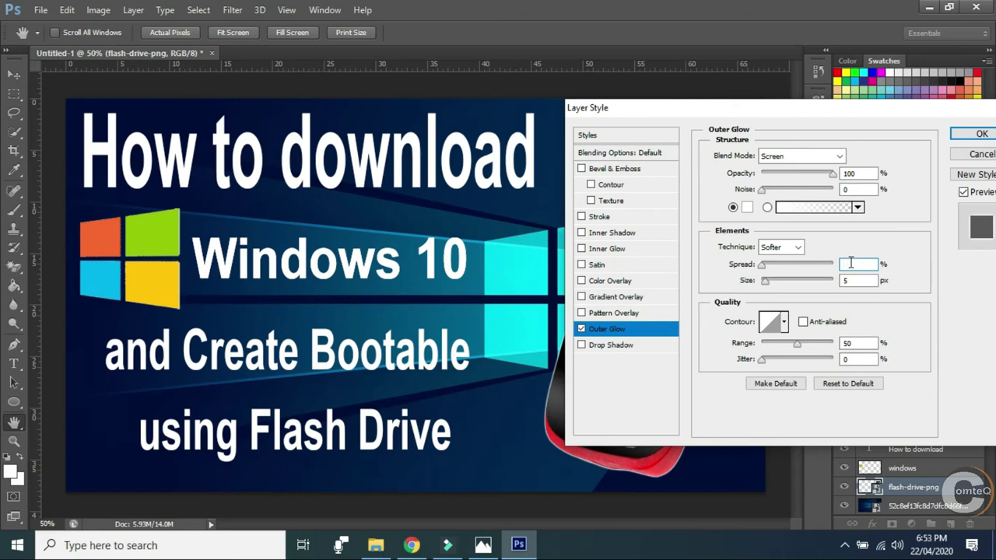
pyautogui.write('15')
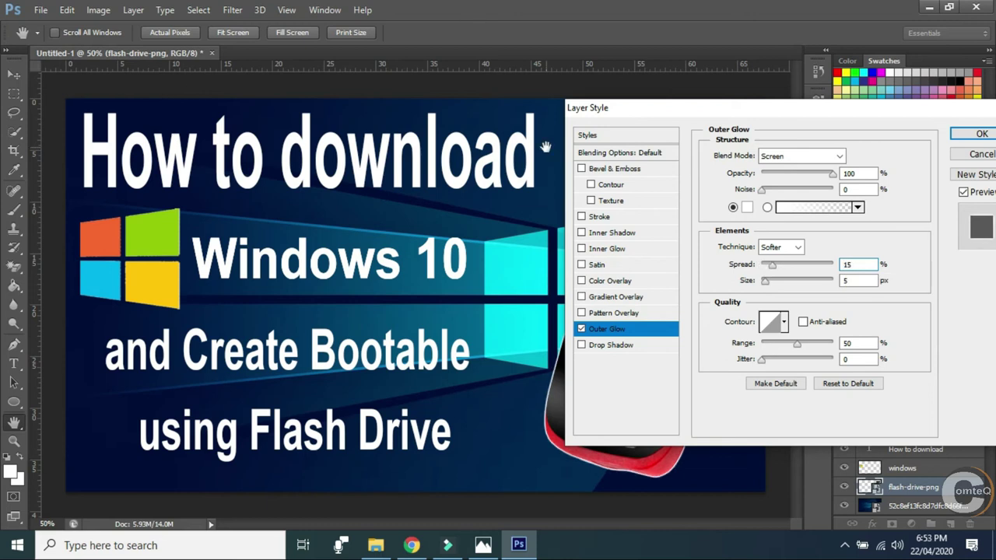
pyautogui.click(854, 282)
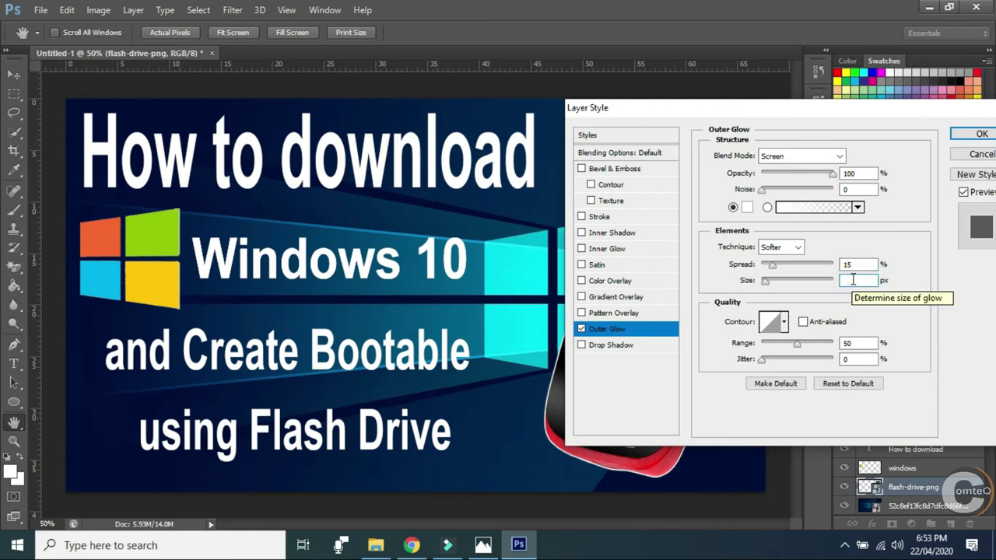
pyautogui.write('50')
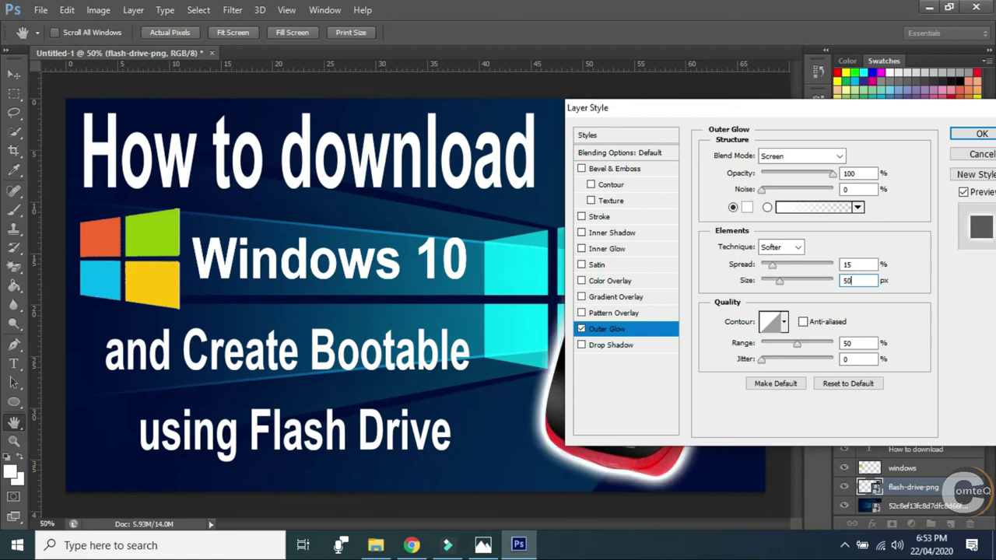
pyautogui.click(980, 134)
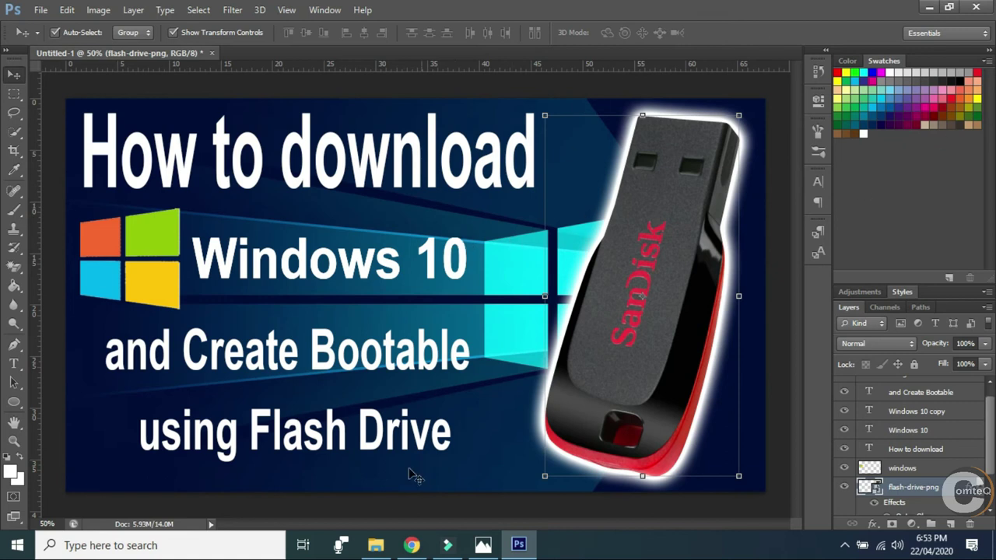
# Step: Zoom the canvas out to 25% and widen the window so the whole thumbnail shows
pyautogui.click(946, 11)
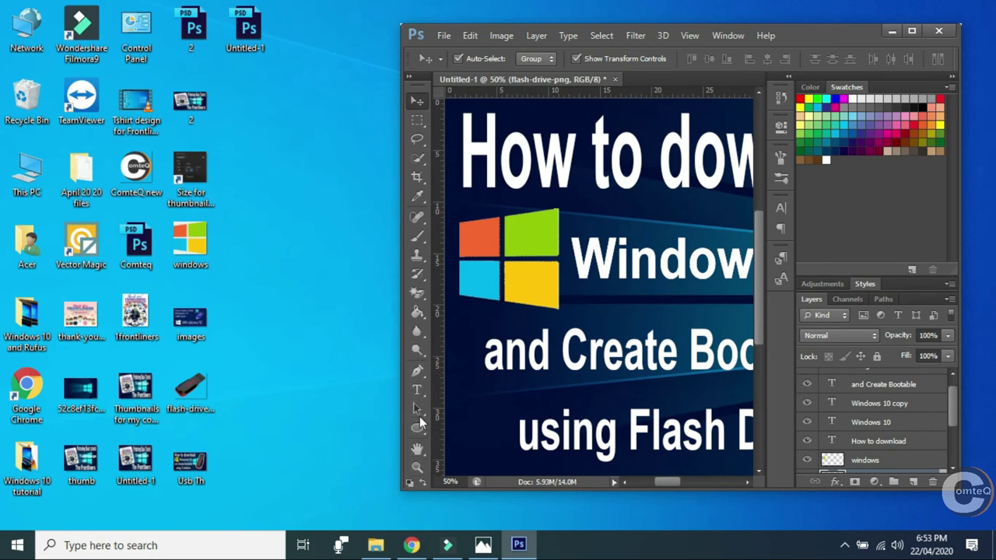
pyautogui.click(418, 466)
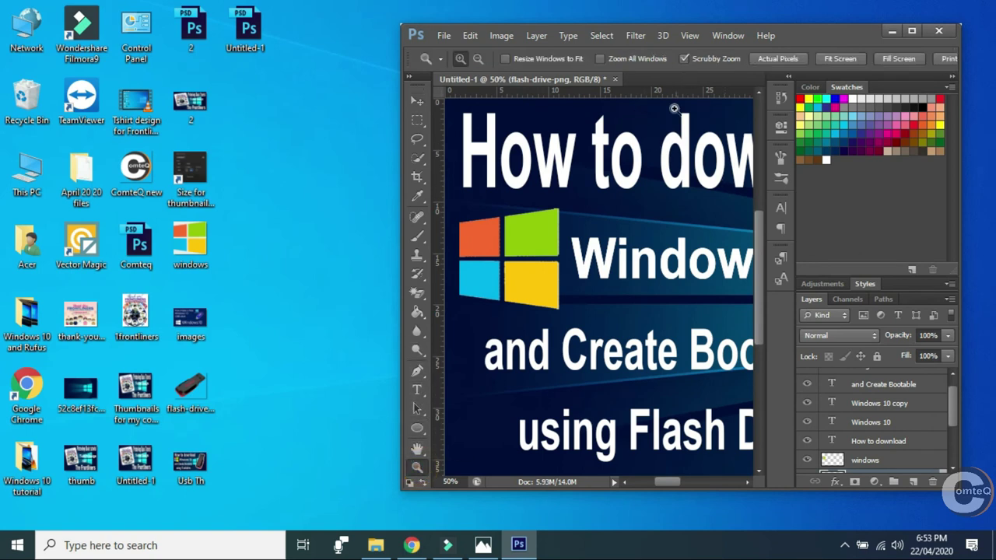
pyautogui.click(478, 59)
pyautogui.click(620, 246)
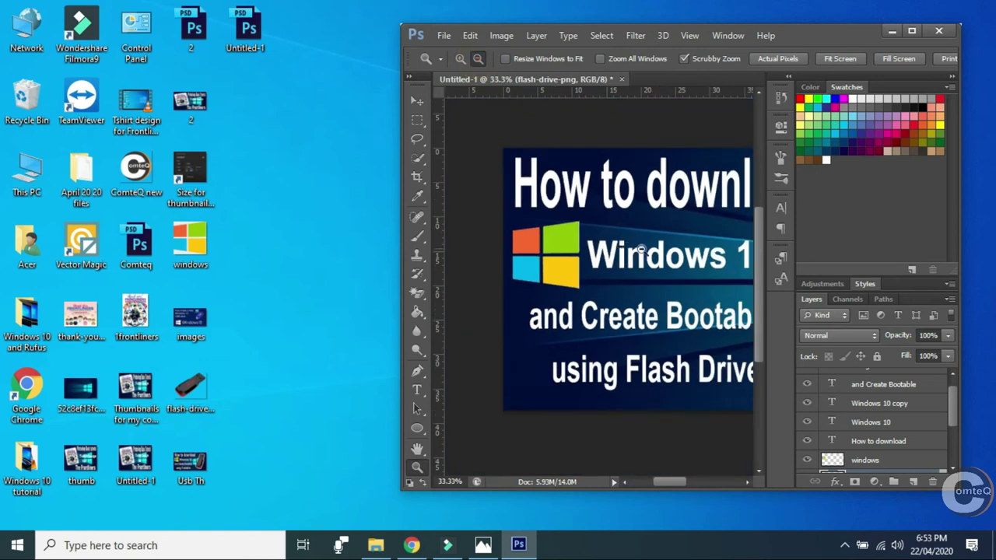
pyautogui.click(671, 182)
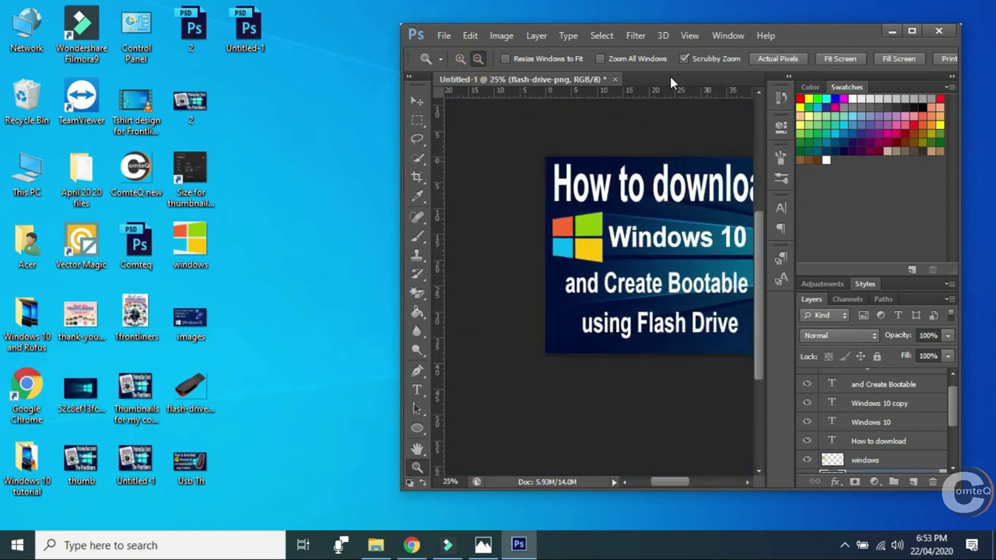
pyautogui.click(417, 449)
pyautogui.moveTo(660, 336)
pyautogui.mouseDown()
pyautogui.moveTo(614, 361)
pyautogui.moveTo(566, 365)
pyautogui.mouseUp()
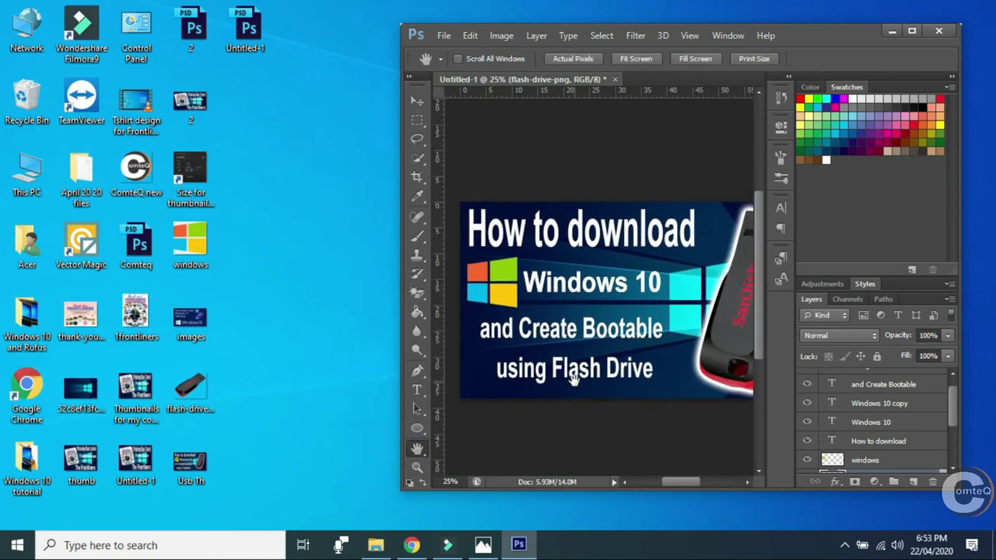
pyautogui.moveTo(400, 288); pyautogui.dragTo(330, 288)
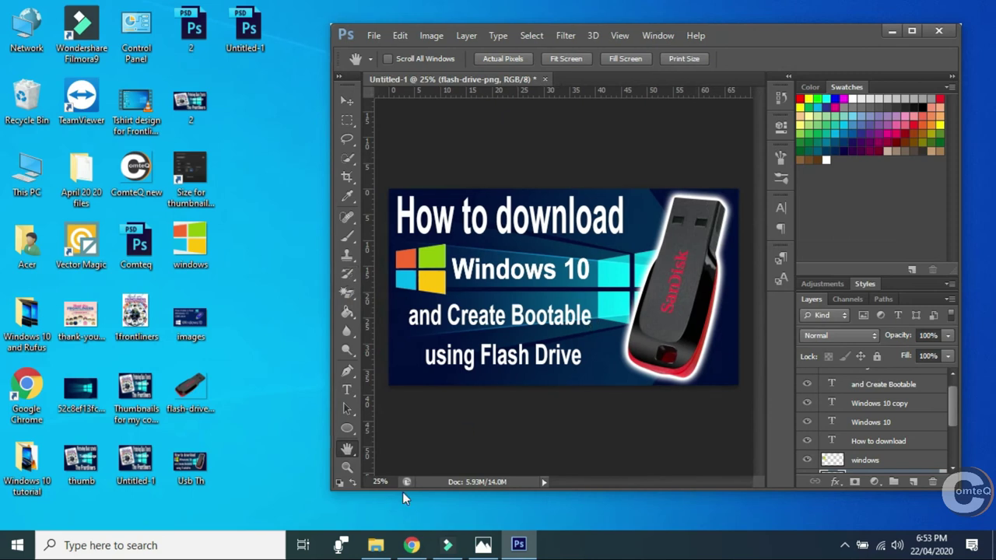
# Step: Bring the Usb Th.jpg reference image forward in Photos for comparison
pyautogui.click(483, 545)
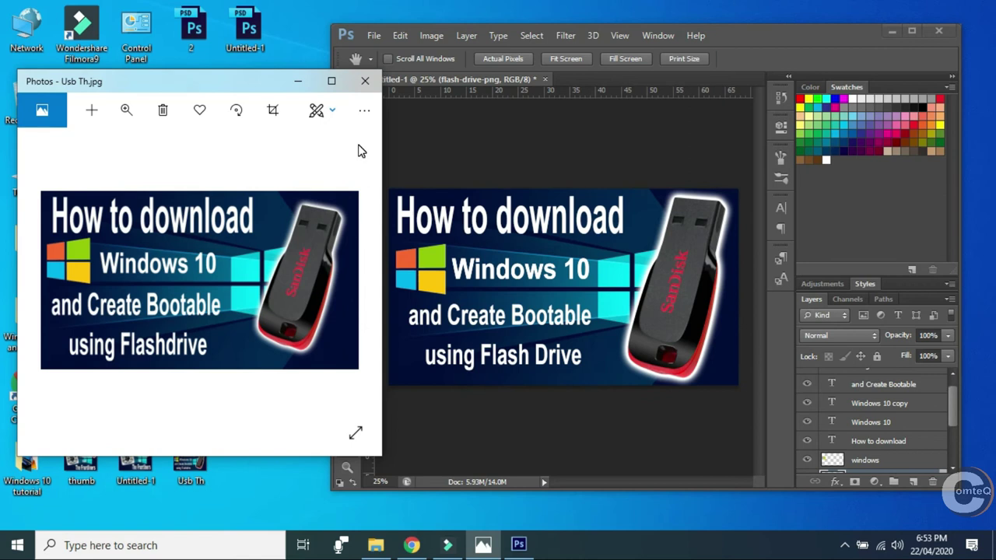
# Step: Save the design to the Desktop as JPEG 'Thumb nail.jpg' and quit Photoshop
pyautogui.click(365, 81)
pyautogui.click(374, 35)
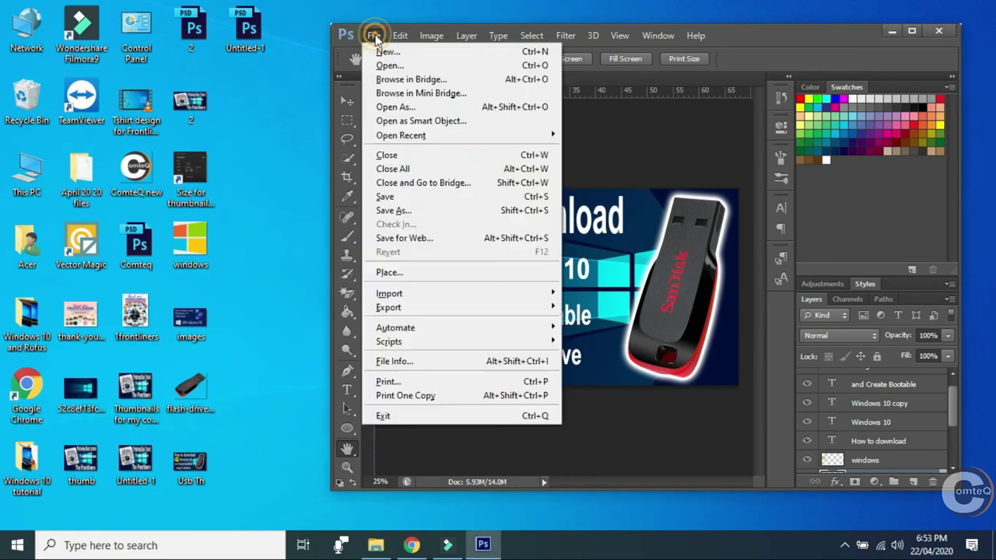
pyautogui.click(423, 215)
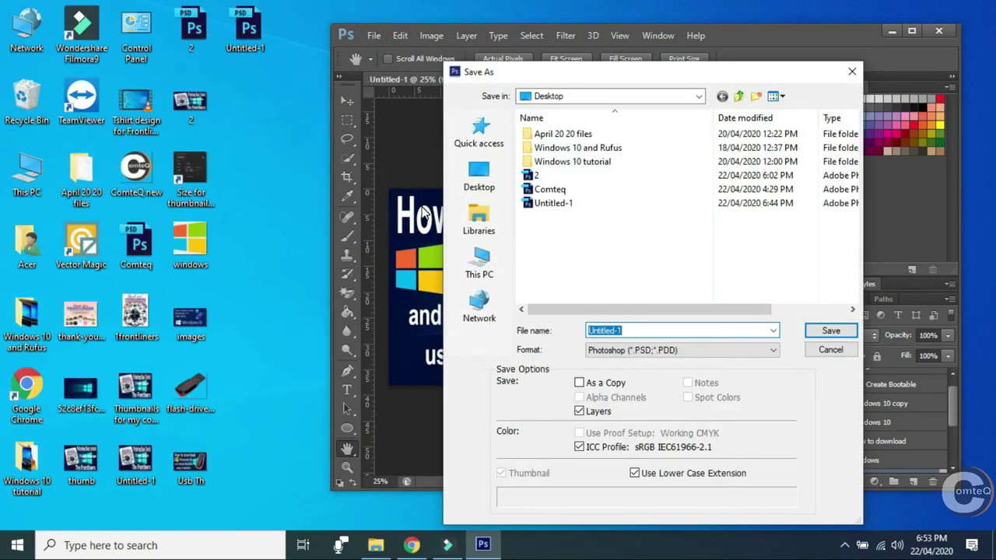
pyautogui.write('Thumb nail')
pyautogui.click(773, 354)
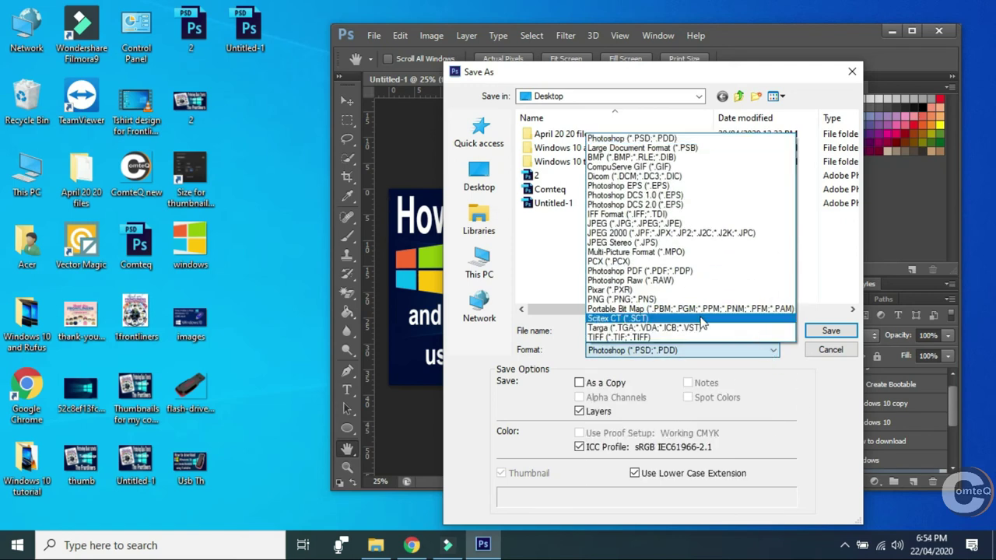
pyautogui.click(638, 226)
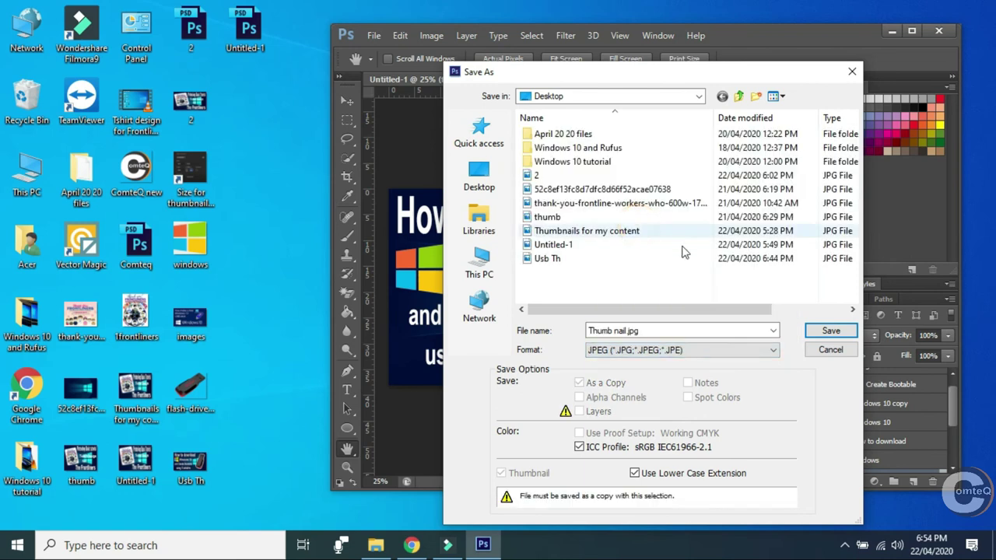
pyautogui.click(831, 332)
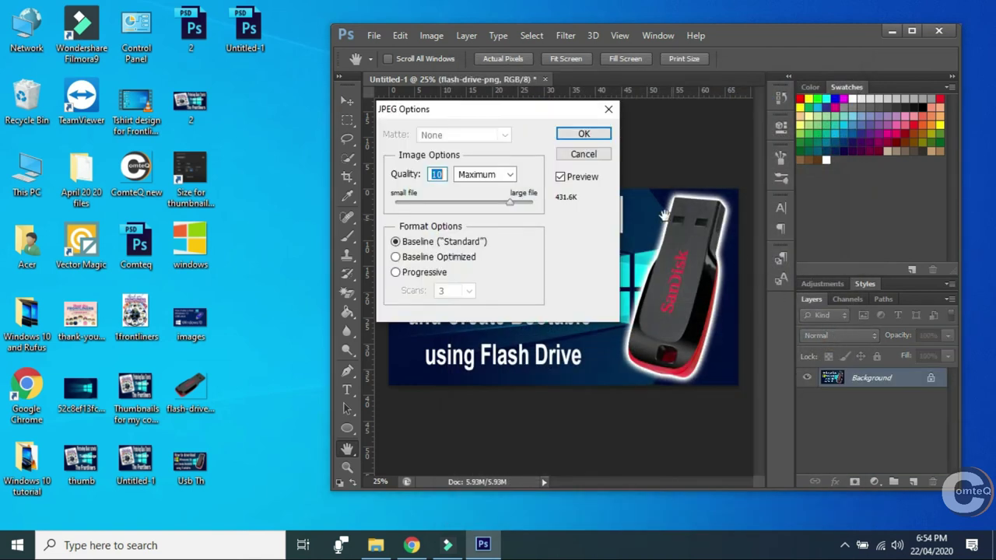
pyautogui.click(593, 135)
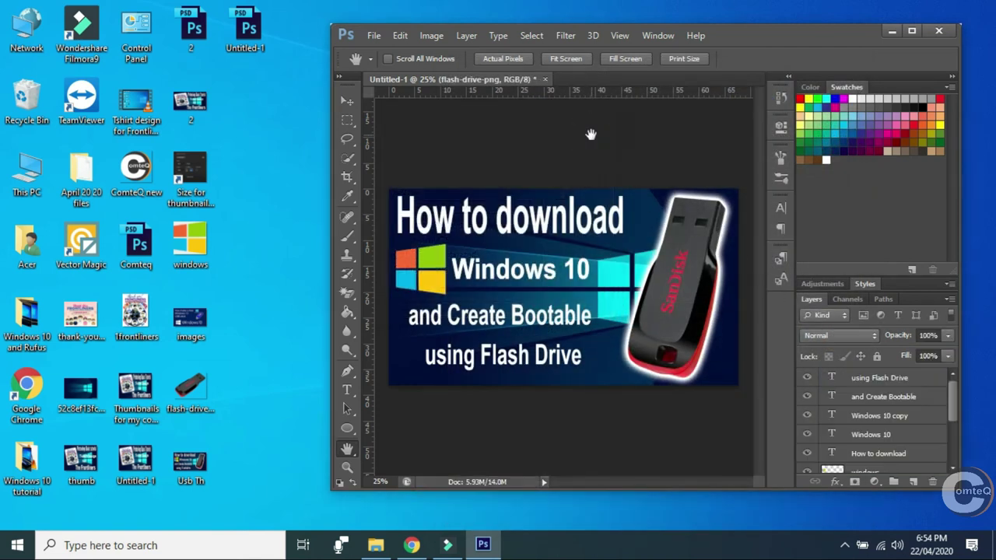
pyautogui.click(939, 30)
# Step: Dismiss Photoshop's save prompt and go to the YouTube channel page in Chrome
pyautogui.click(492, 214)
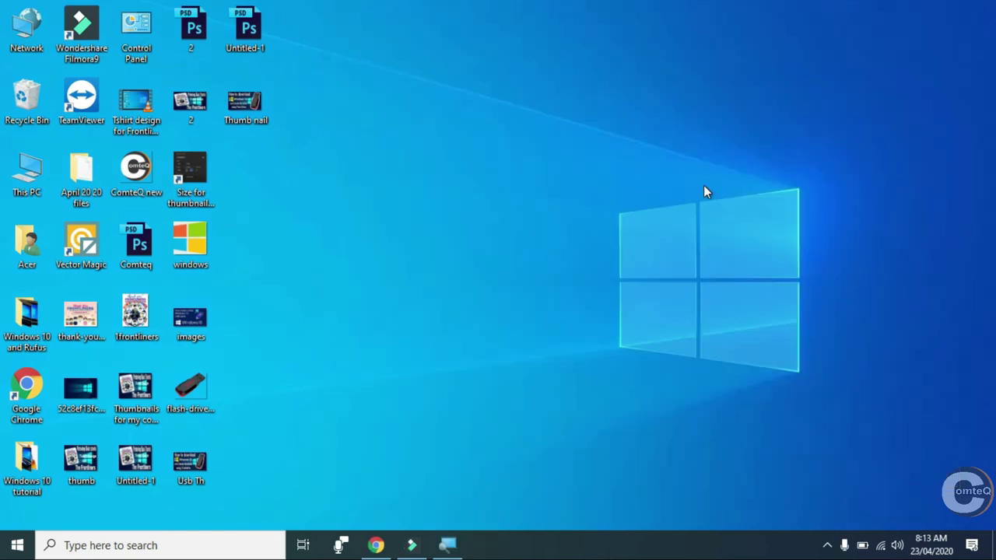
pyautogui.click(376, 546)
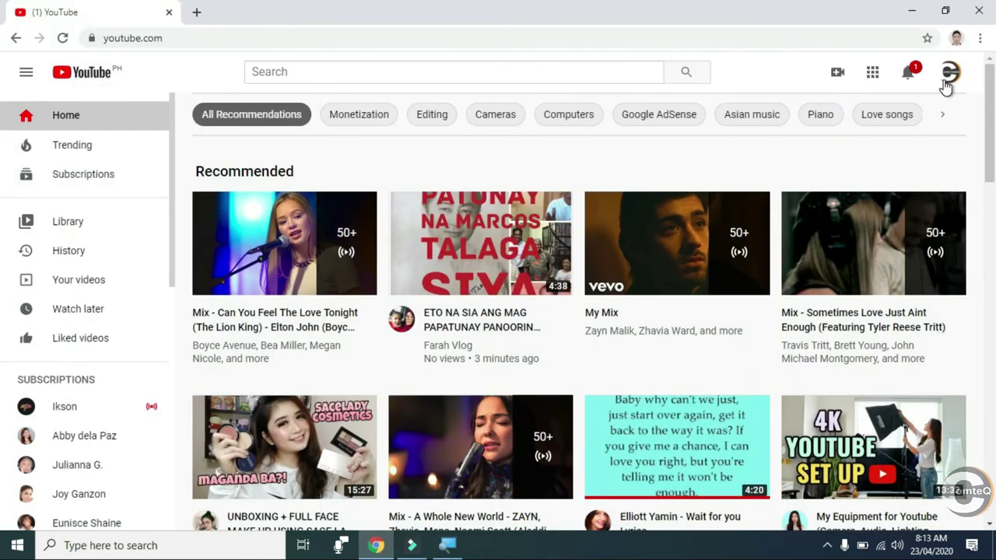
pyautogui.click(945, 76)
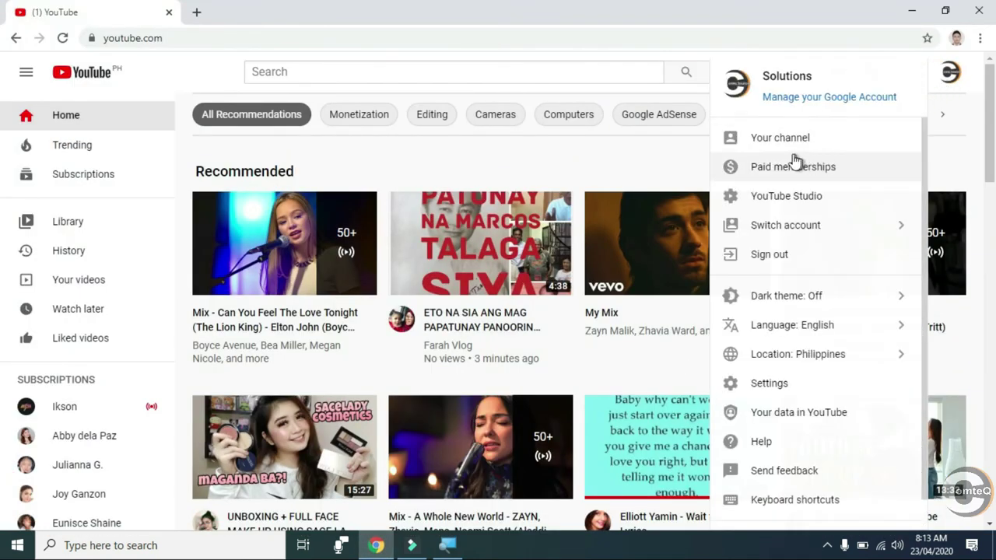
pyautogui.click(780, 143)
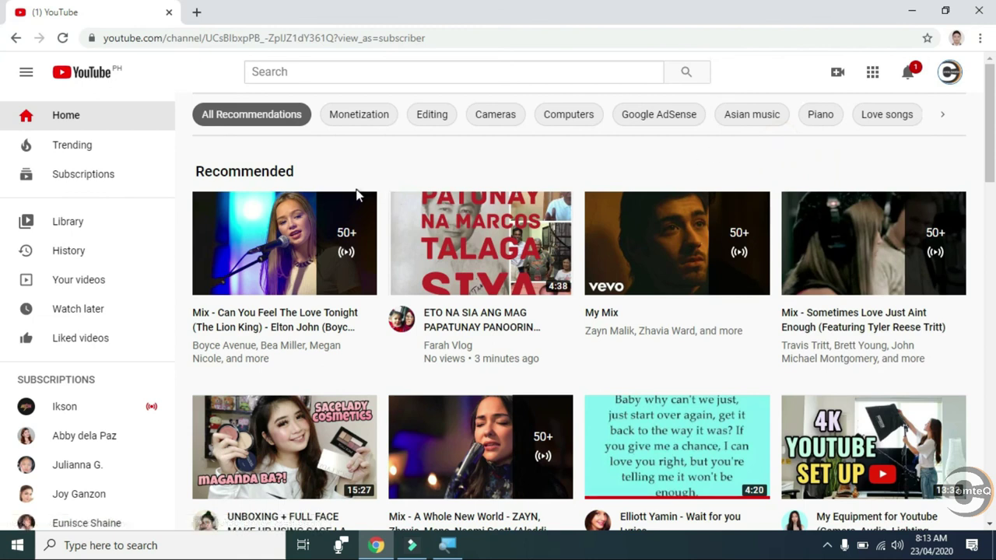
# Step: Open the Windows 10 bootable USB tutorial video's details editor
pyautogui.scroll(-2, 335, 280)
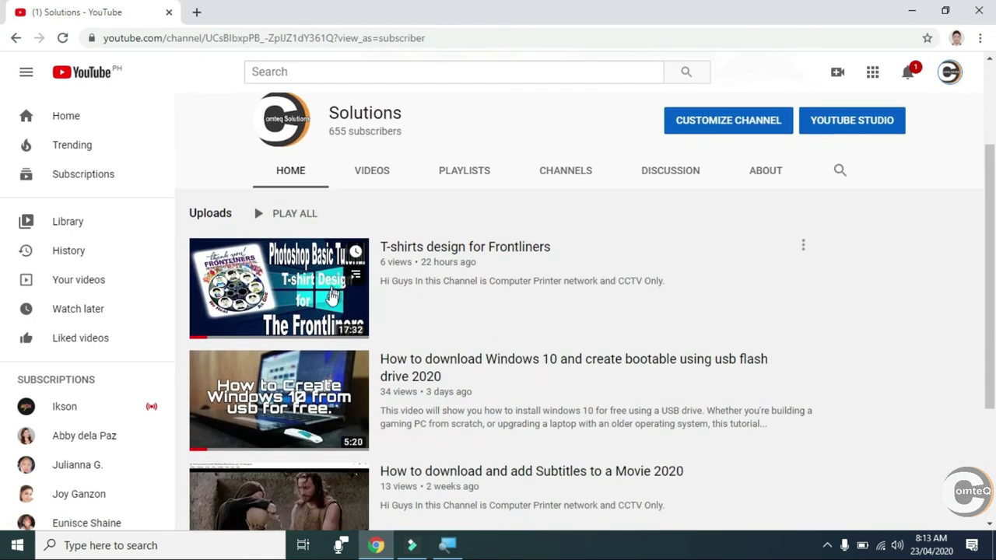
pyautogui.click(307, 385)
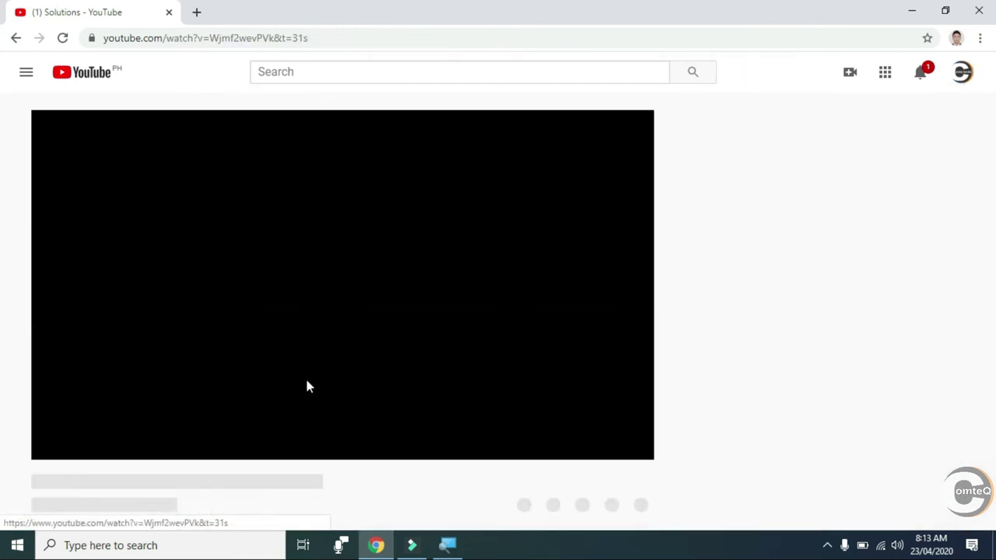
pyautogui.scroll(-2, 366, 381)
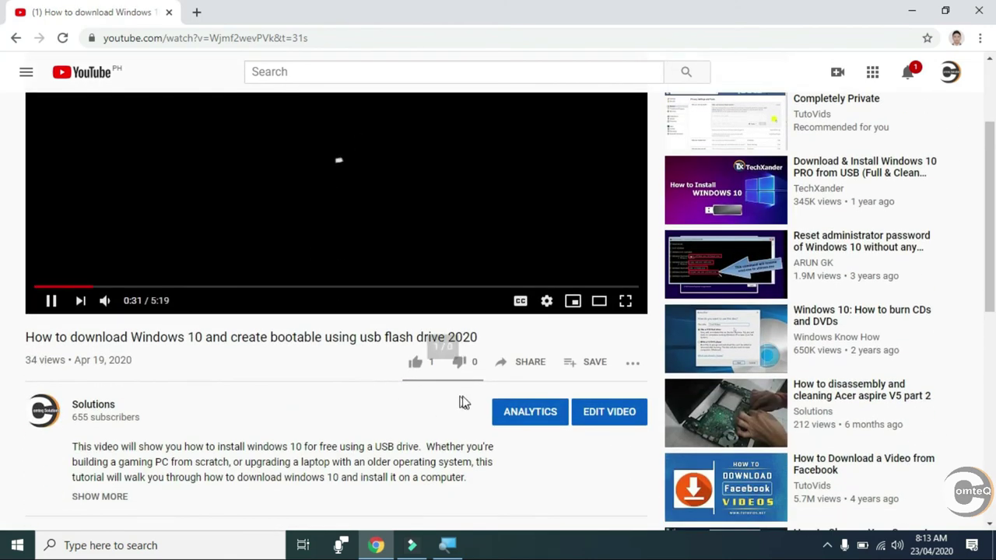
pyautogui.click(611, 418)
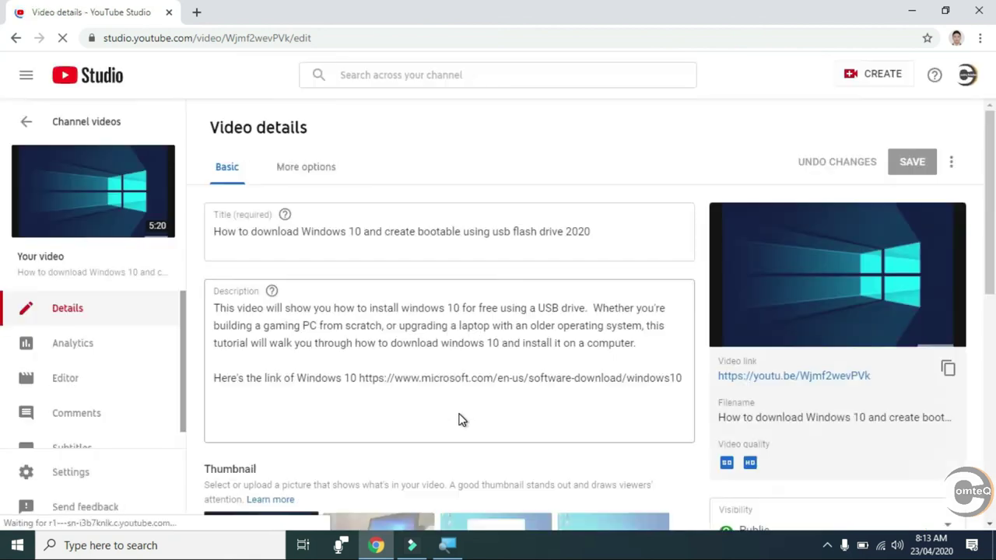
# Step: Replace the video's thumbnail with the uploaded 'Thumb nail' image
pyautogui.scroll(-3, 444, 382)
pyautogui.scroll(3, 443, 390)
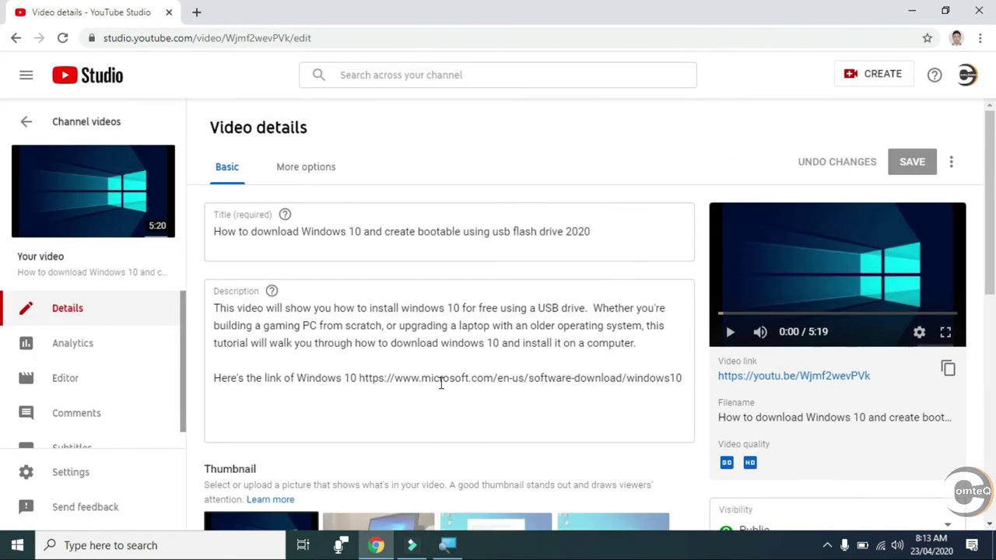
pyautogui.scroll(-3, 441, 383)
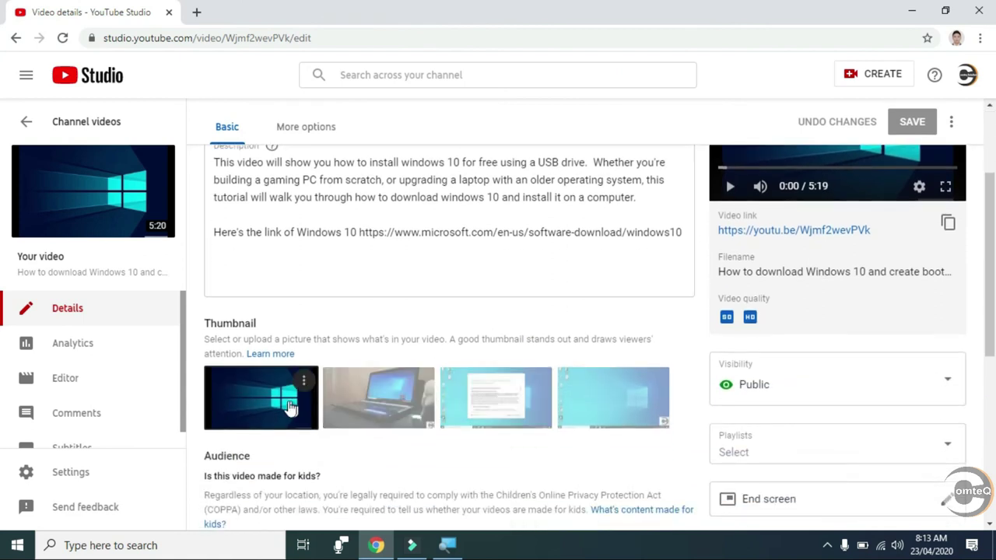
pyautogui.click(306, 382)
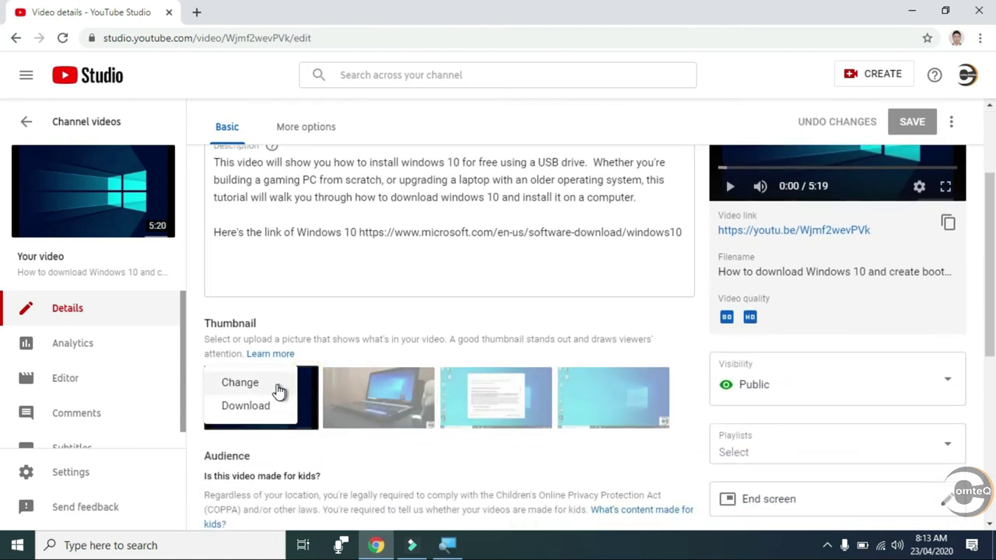
pyautogui.click(255, 384)
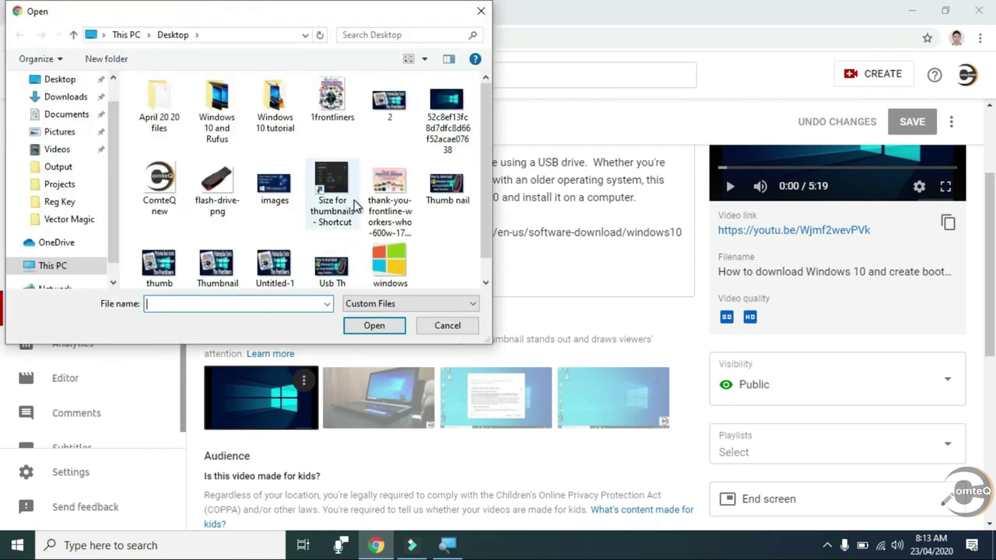
pyautogui.click(448, 187)
pyautogui.click(369, 329)
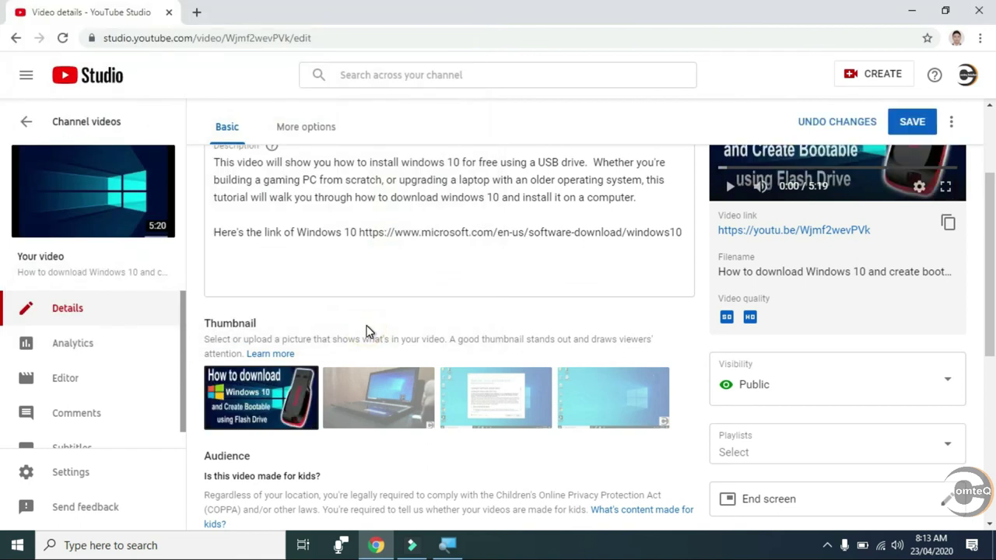
# Step: Save the thumbnail change on the video and close Chrome
pyautogui.click(909, 123)
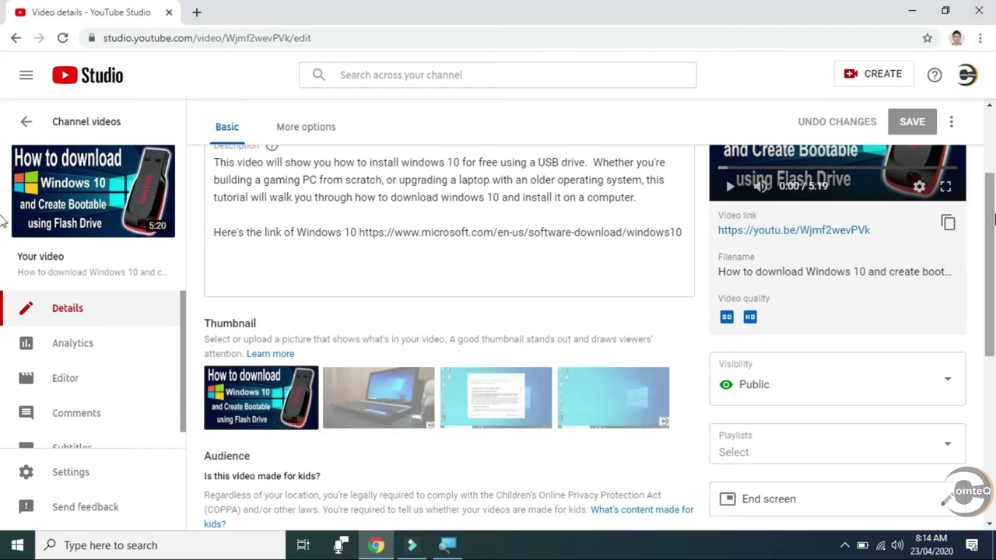
pyautogui.moveTo(989, 272); pyautogui.dragTo(988, 205)
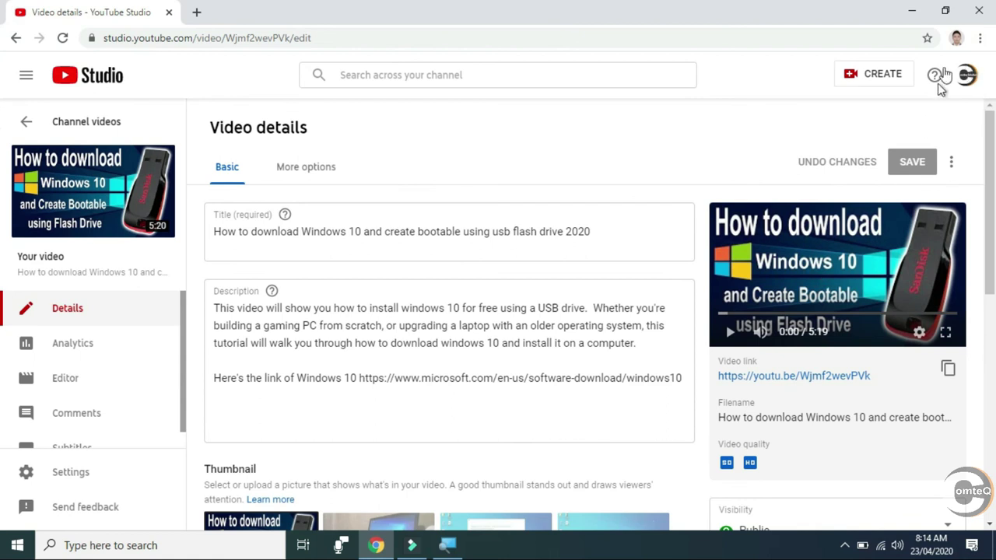
pyautogui.click(979, 11)
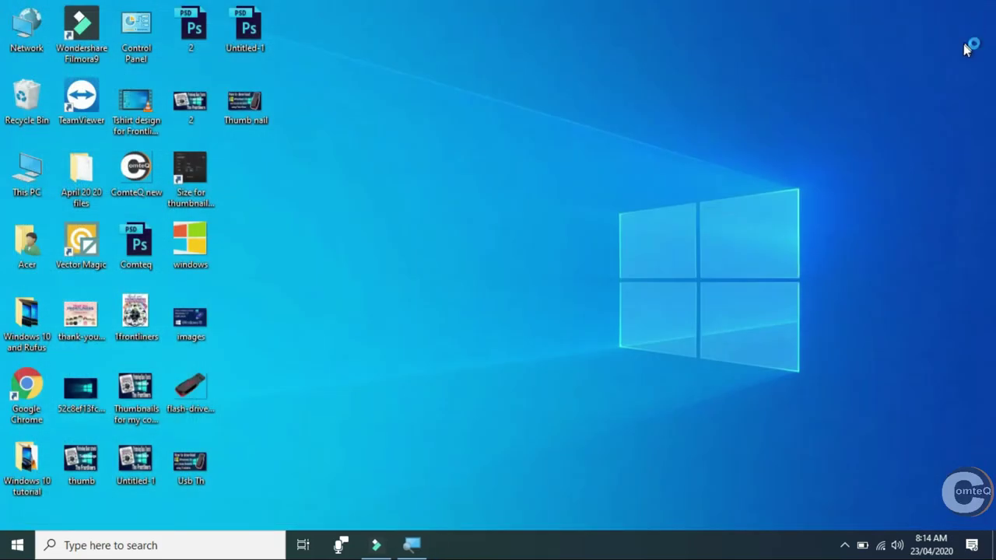